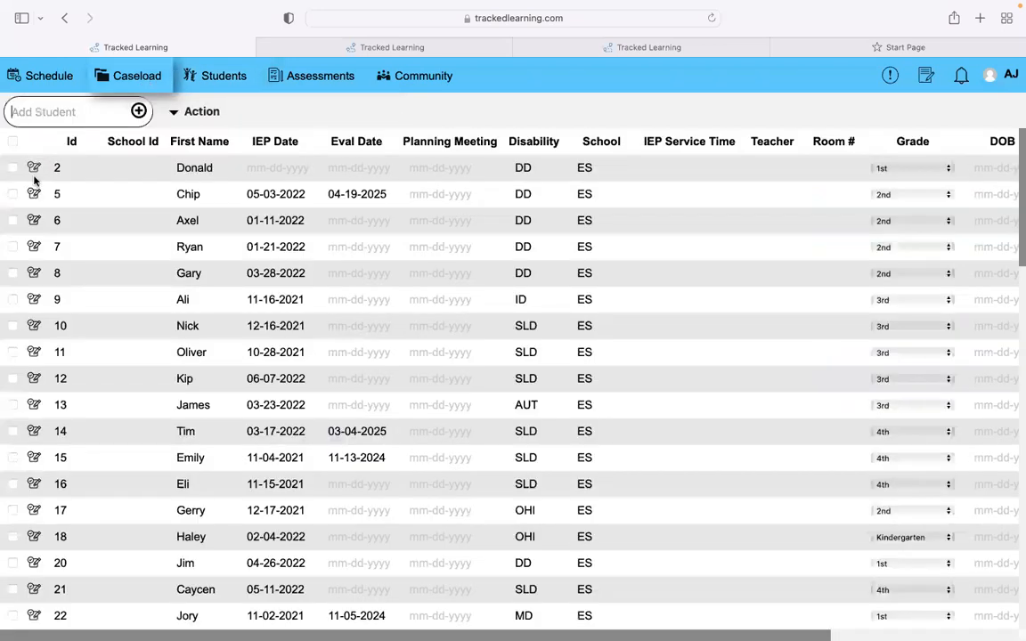
Step: Find the student by first name, open her student goals, and start a new goal entry
click(228, 76)
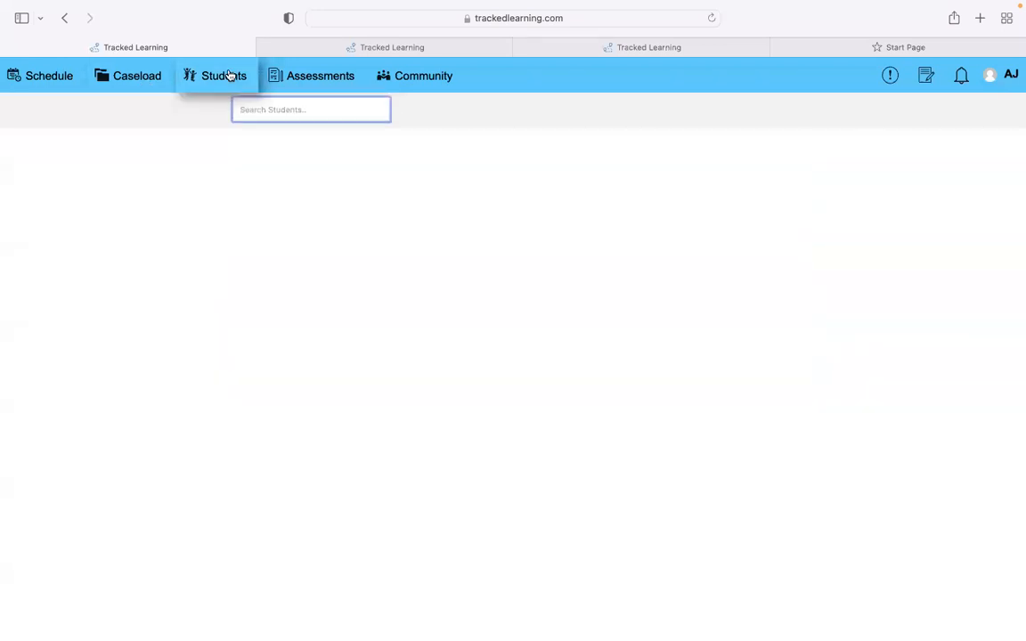
text(mary)
click(254, 124)
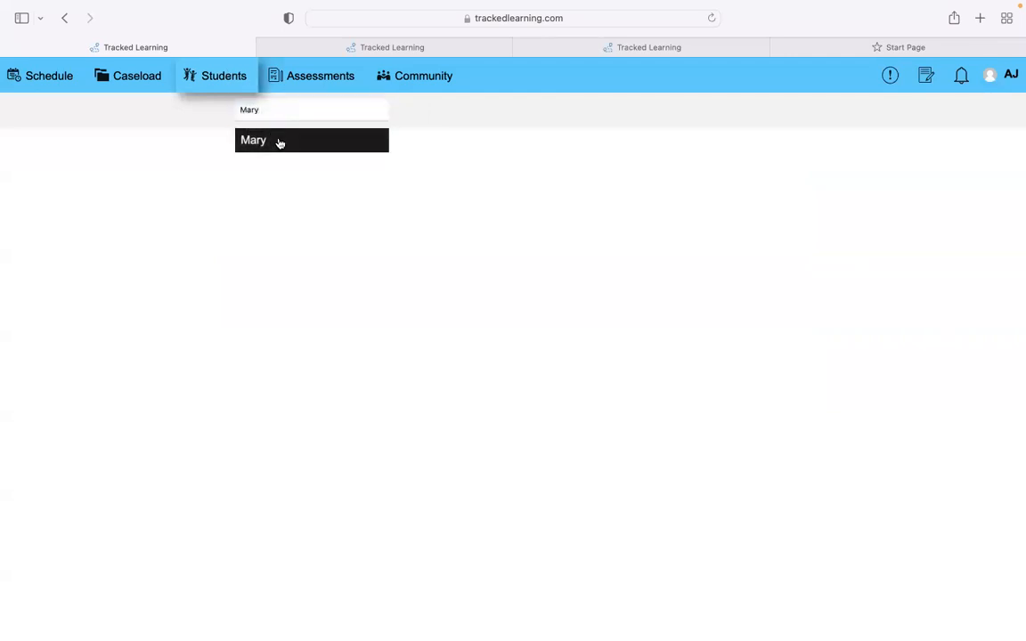
click(279, 143)
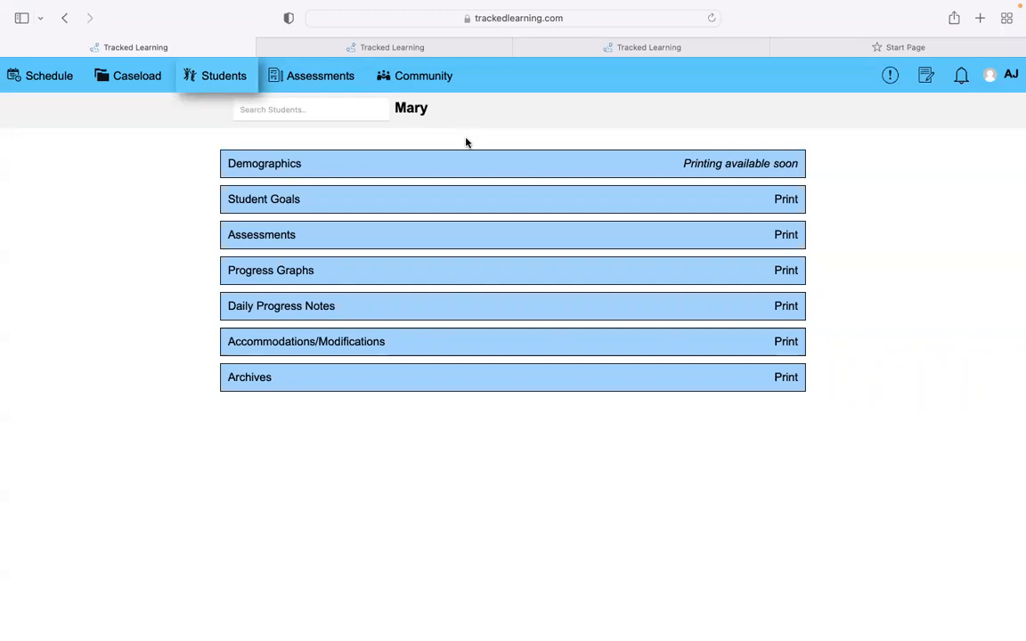
click(285, 206)
click(281, 247)
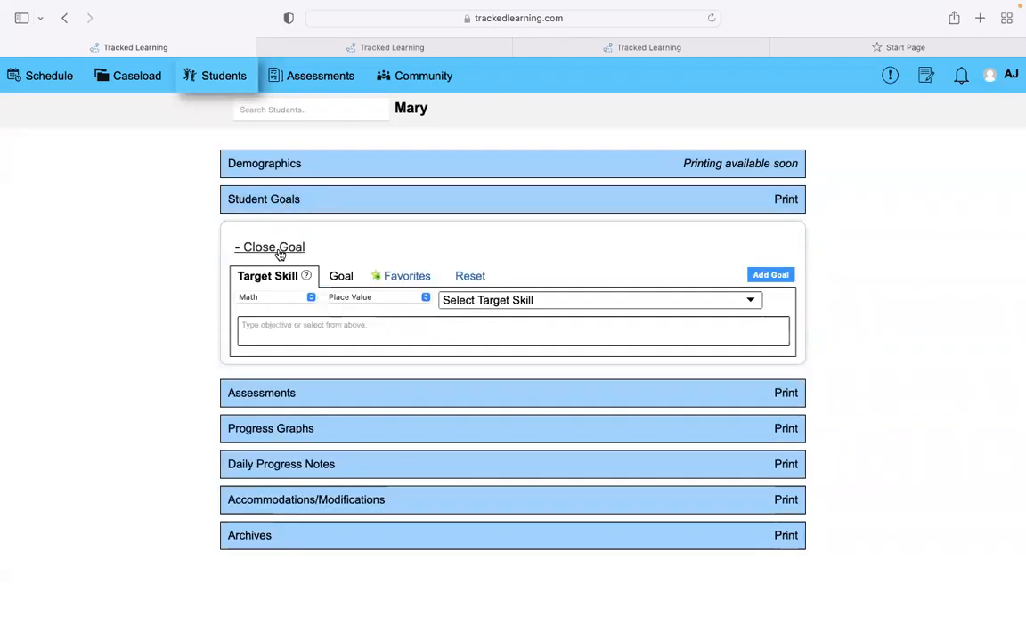
Step: Examine the available target skill subjects and the categories offered under Math and Reading, ending on Math
click(285, 298)
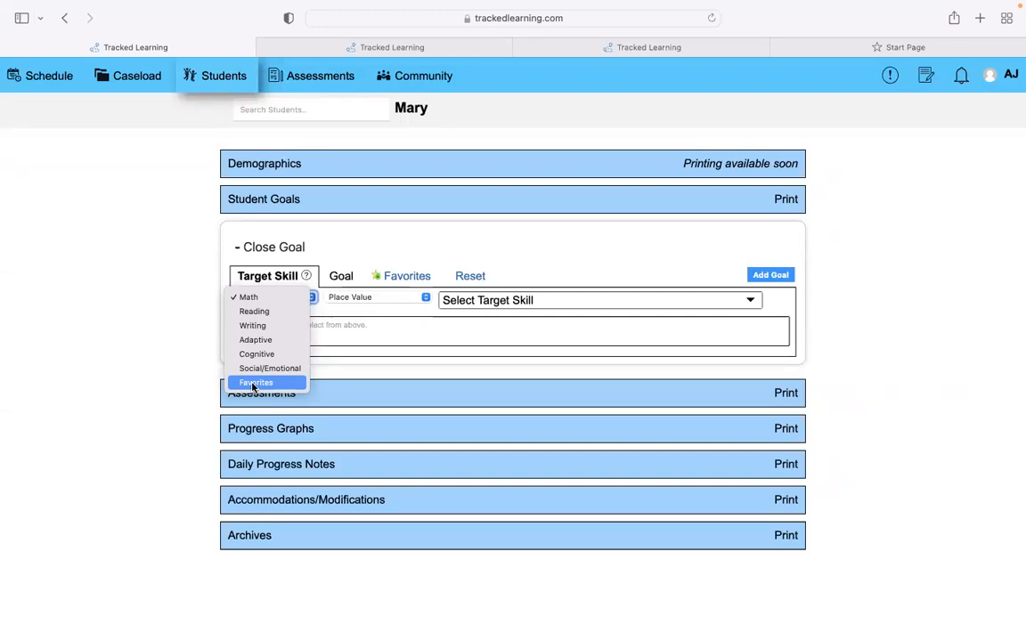
click(251, 297)
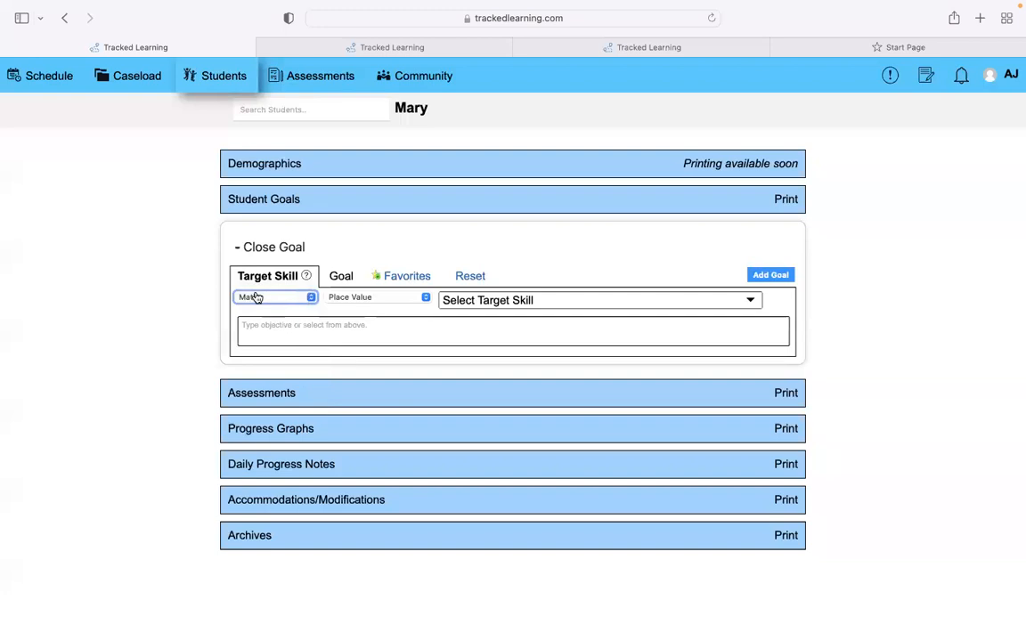
click(398, 297)
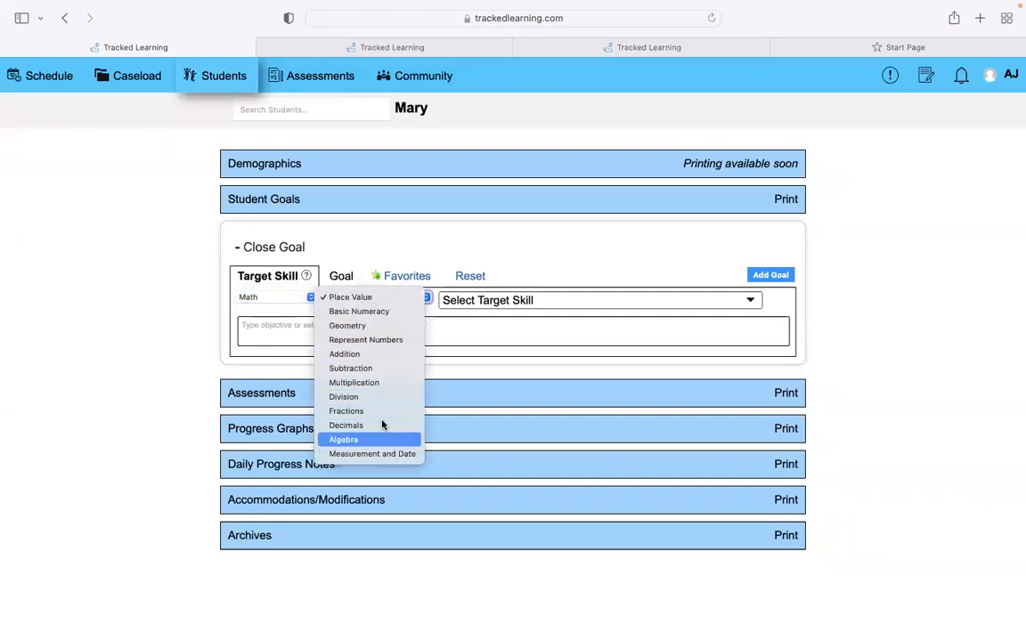
click(276, 302)
click(278, 299)
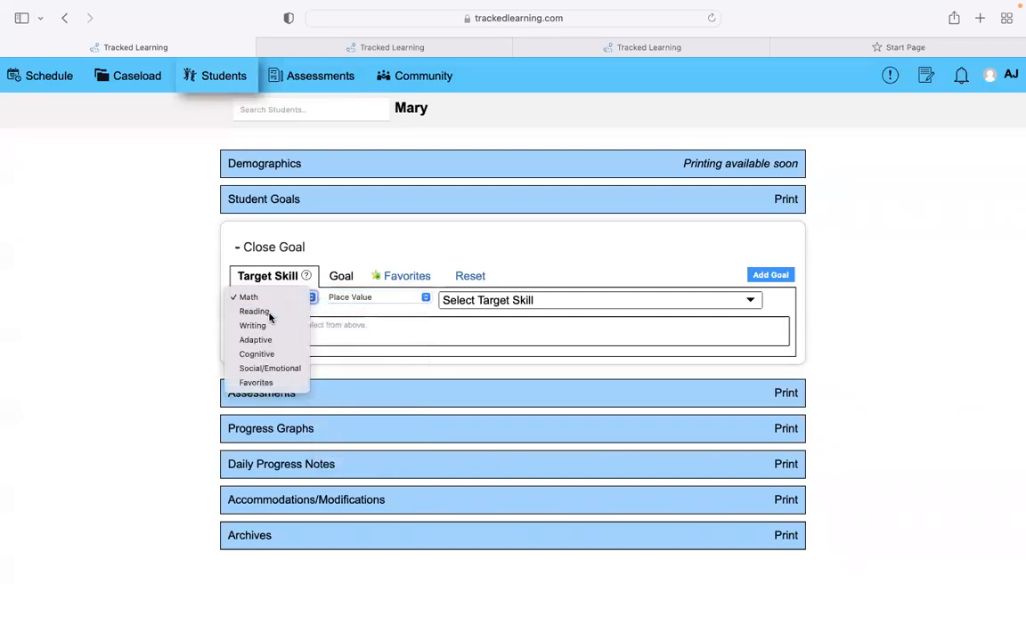
click(269, 313)
click(401, 298)
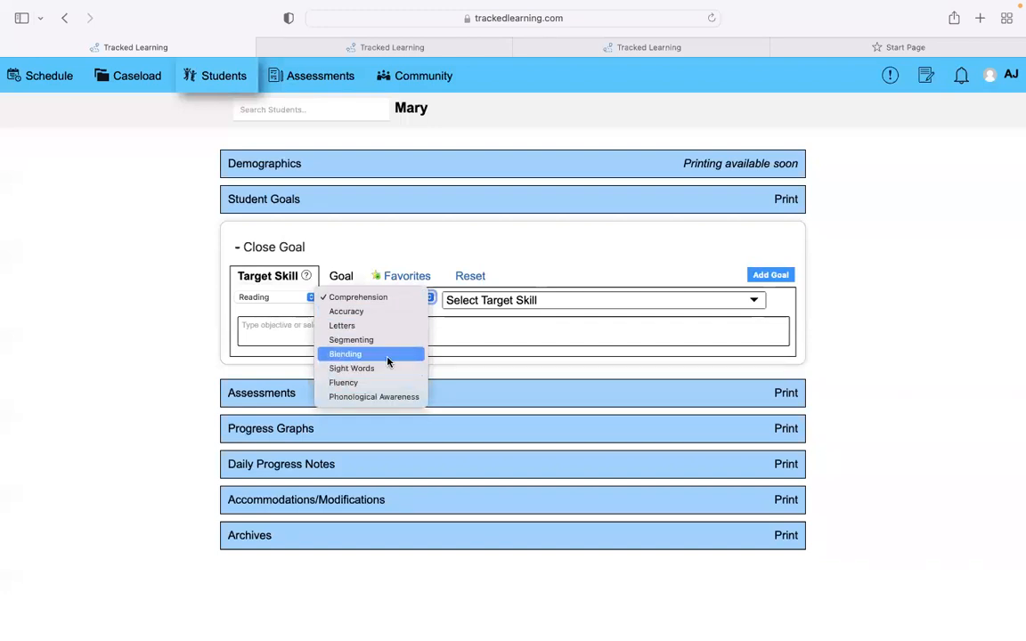
click(259, 300)
click(261, 299)
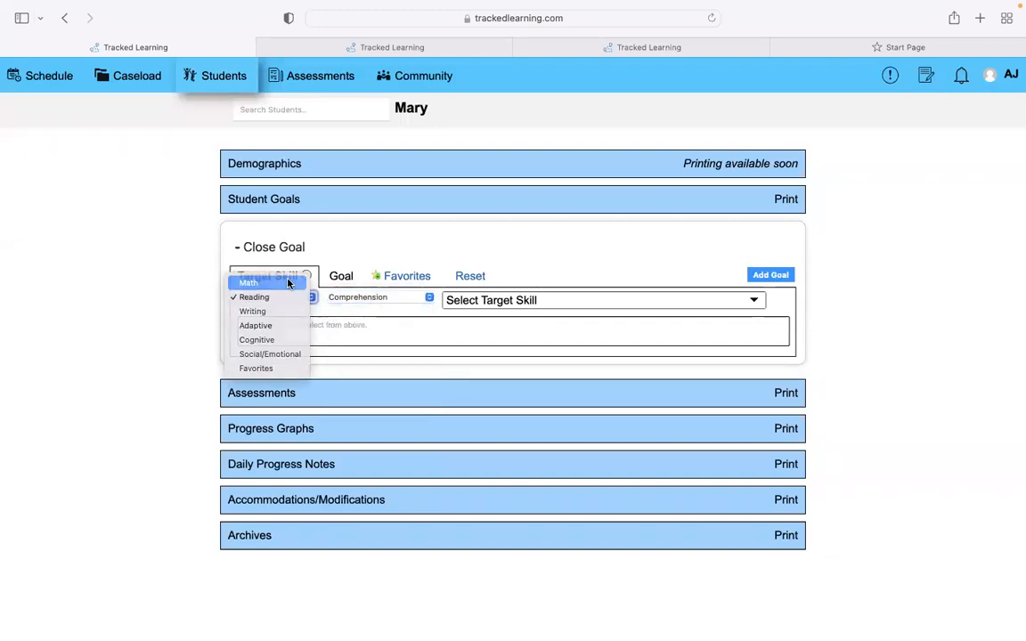
click(286, 283)
click(422, 296)
click(424, 296)
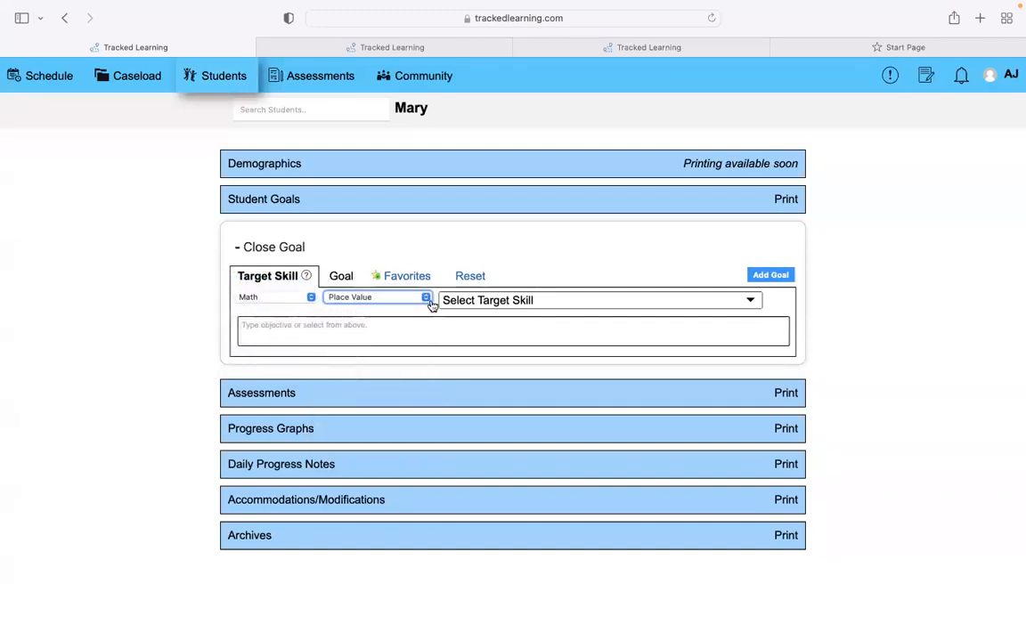
Step: Add a Math Place Value goal with the target skill "Identify place values through the hundreds place."
click(470, 300)
click(476, 317)
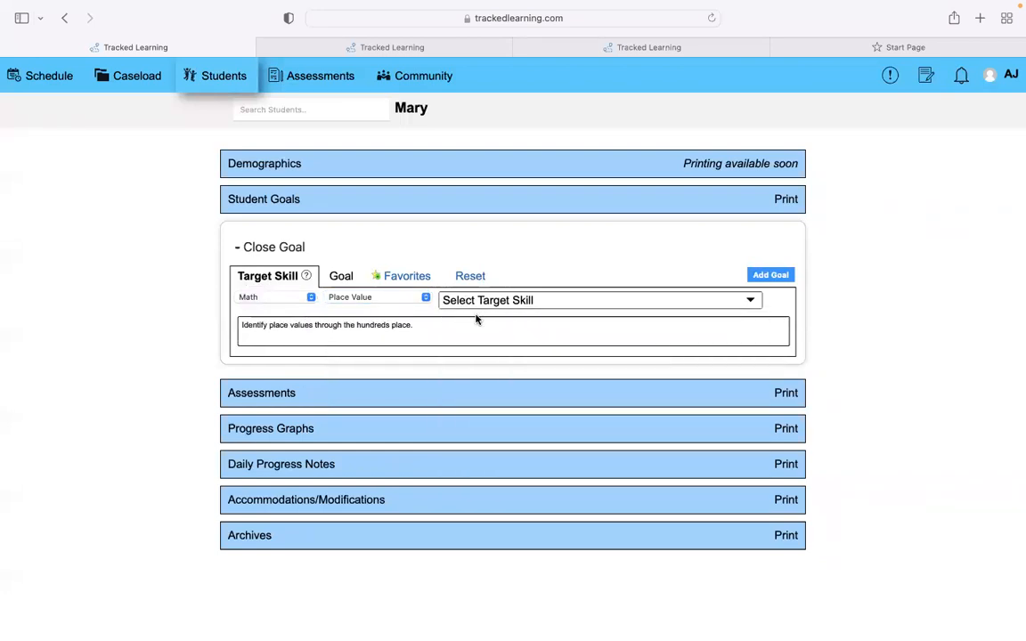
click(769, 275)
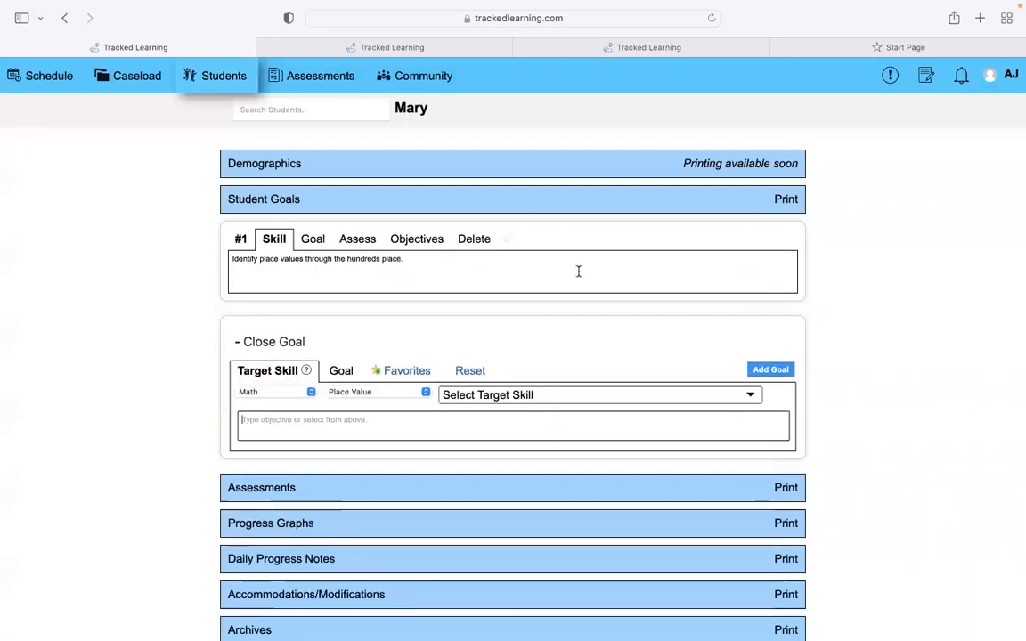
Step: Add two Place Value goals for identifying place values through the hundred thousands place and through the hundred millions place
click(445, 395)
click(487, 431)
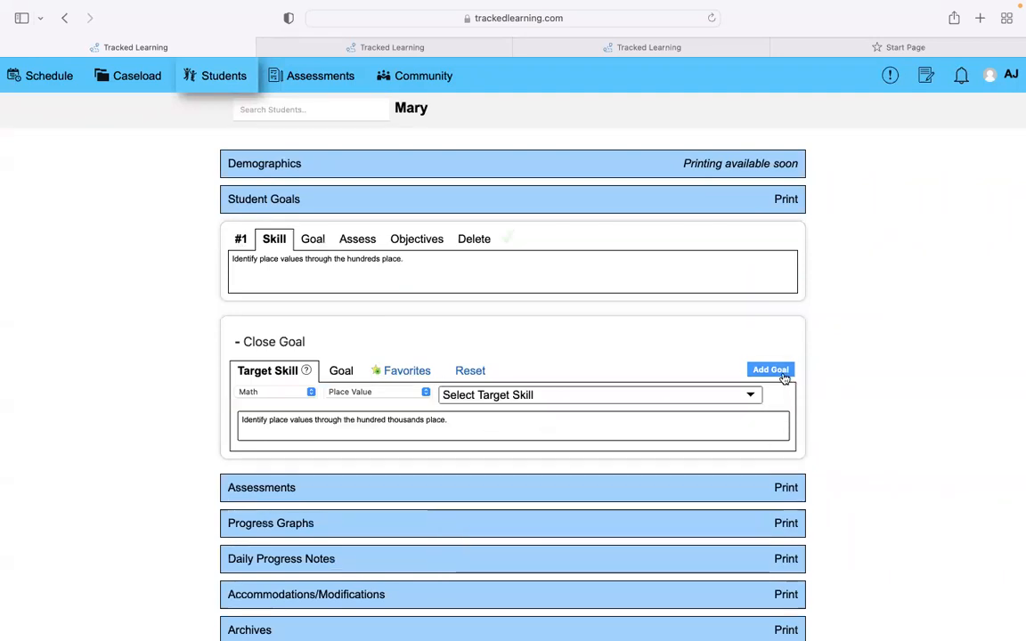
click(781, 375)
click(523, 492)
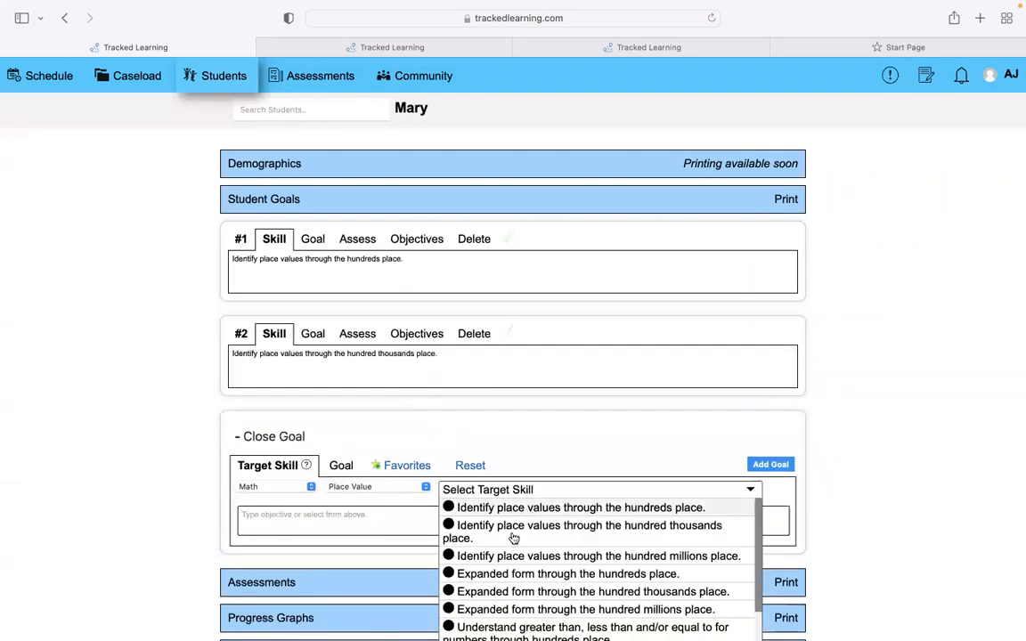
click(509, 556)
click(769, 464)
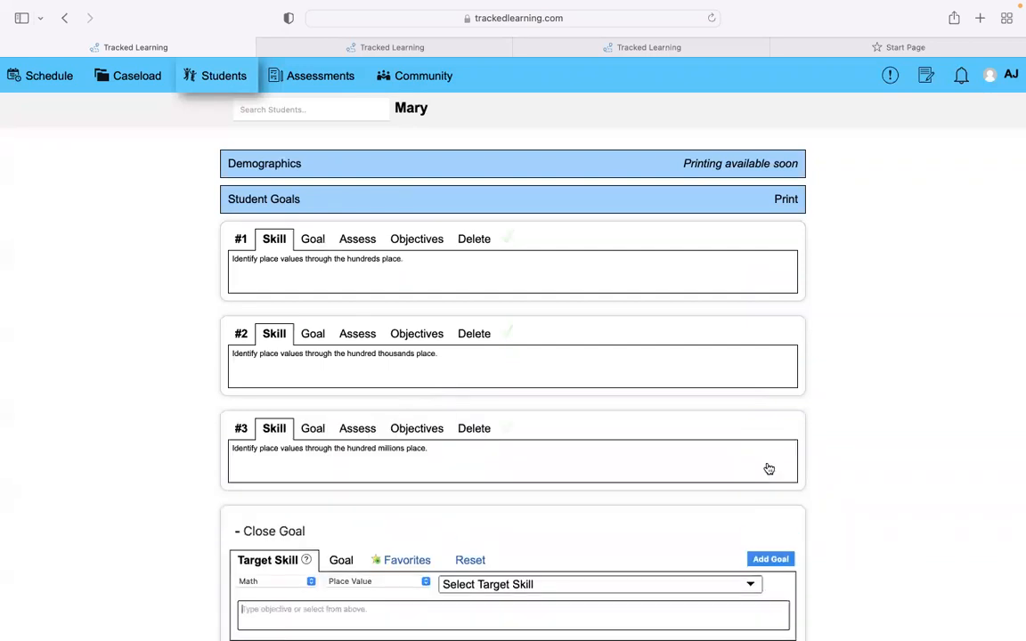
Step: Add a goal with the custom target skill "Count to 1234"
scroll(769, 470, down, 3)
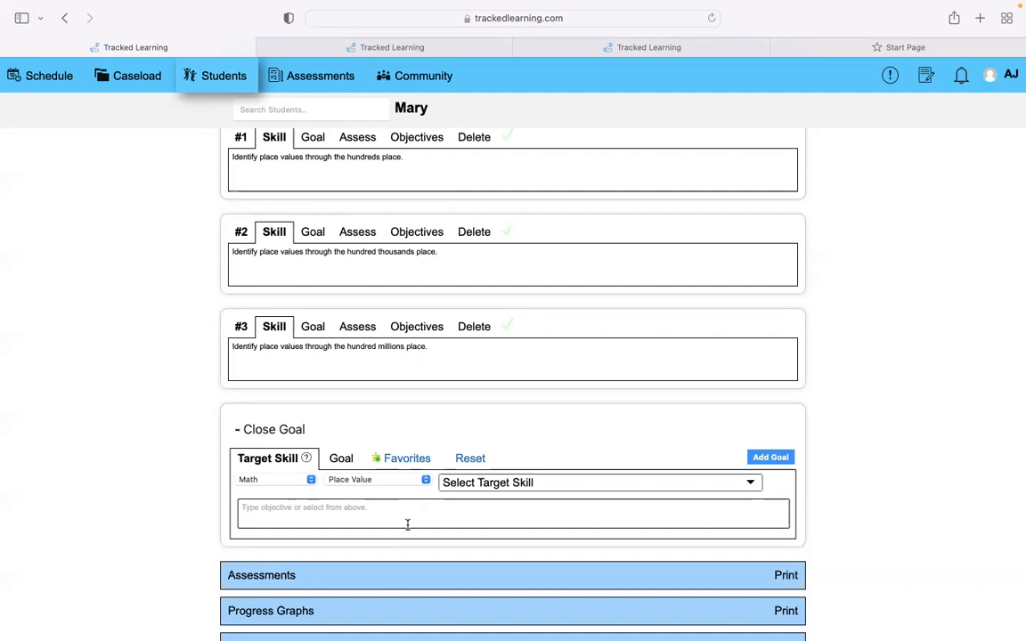
scroll(407, 525, down, 3)
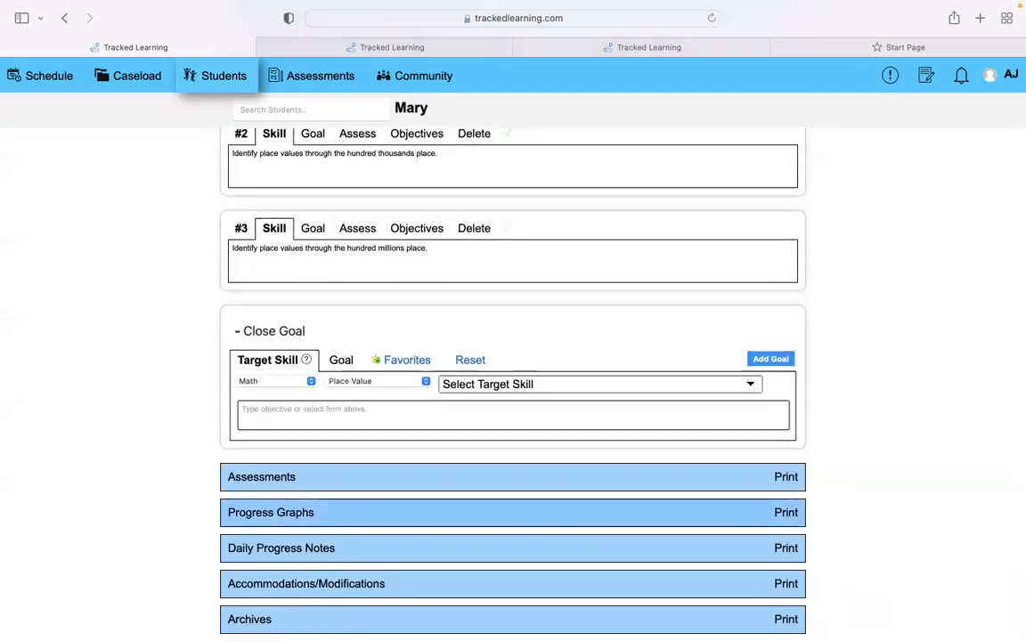
click(325, 419)
text(Count)
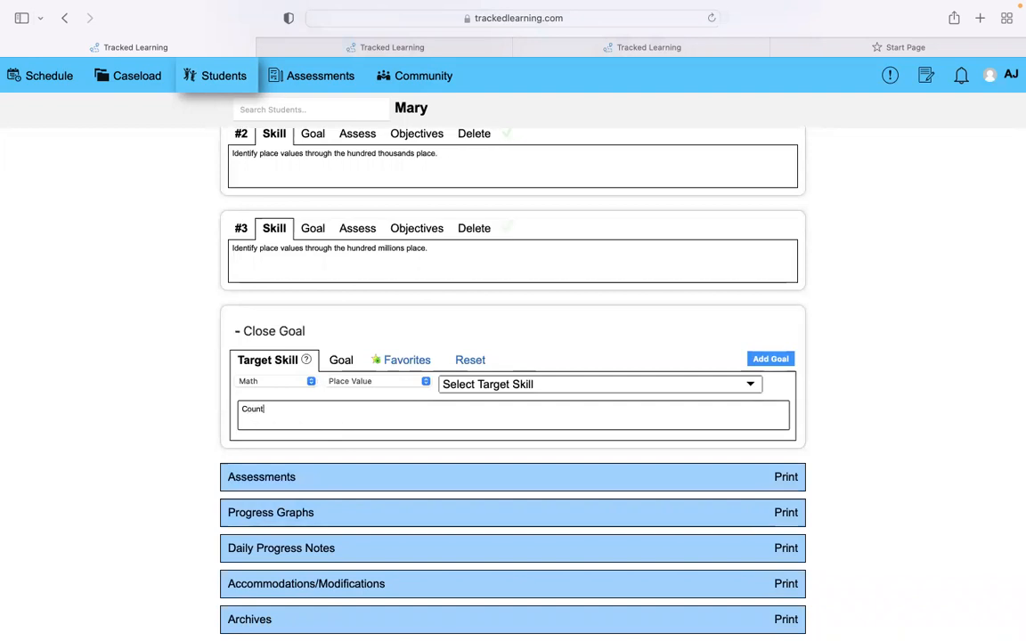
text( to 1234)
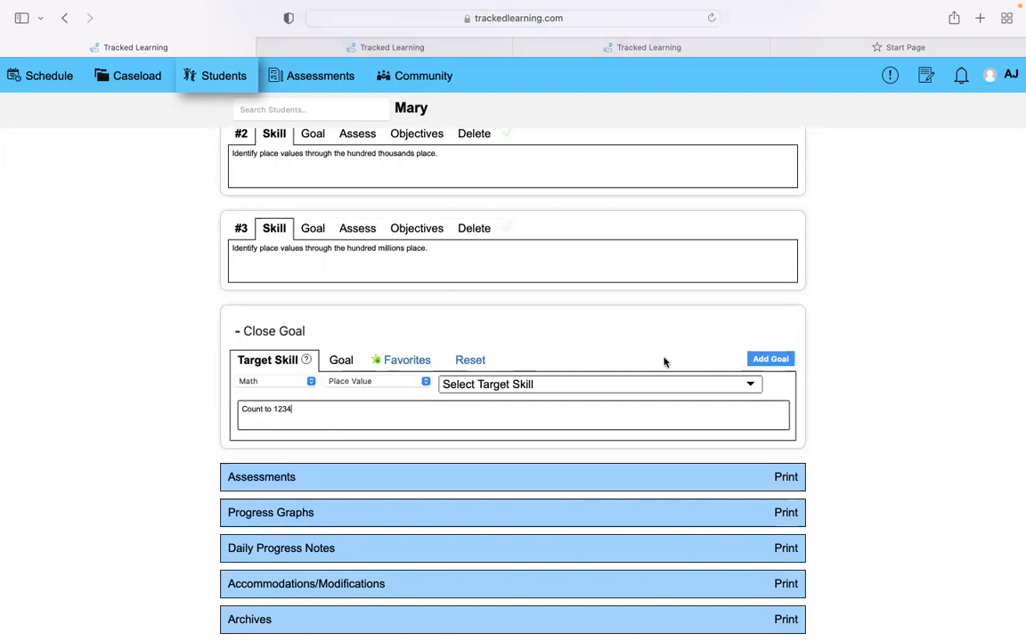
click(771, 359)
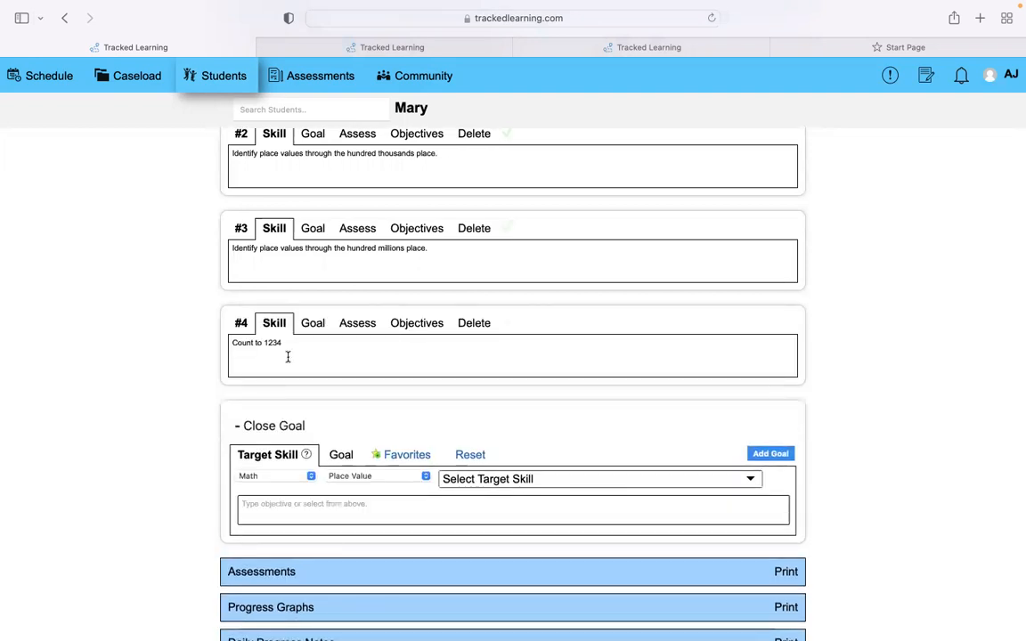
Step: Show the goal text of goal #4 and view the explanation of the target skill assessment symbols
click(312, 327)
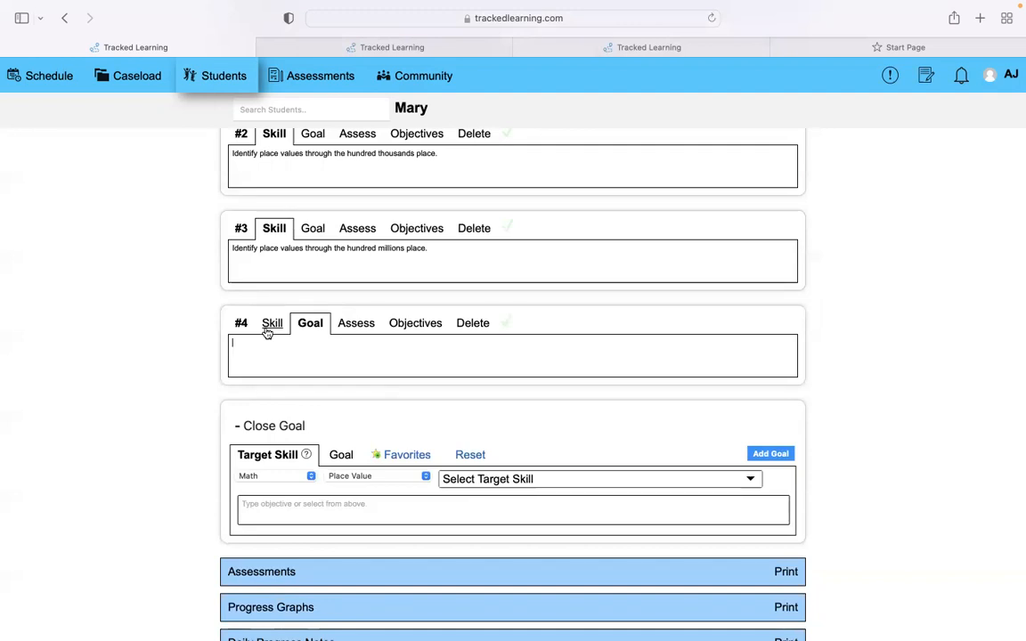
scroll(267, 332, up, 5)
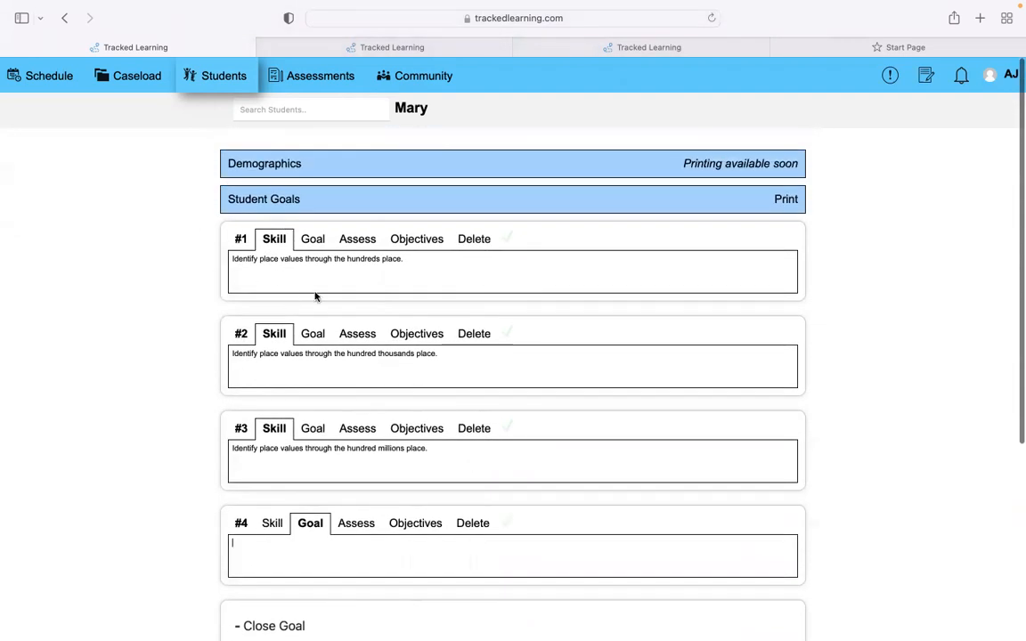
scroll(315, 296, down, 4)
scroll(380, 442, down, 2)
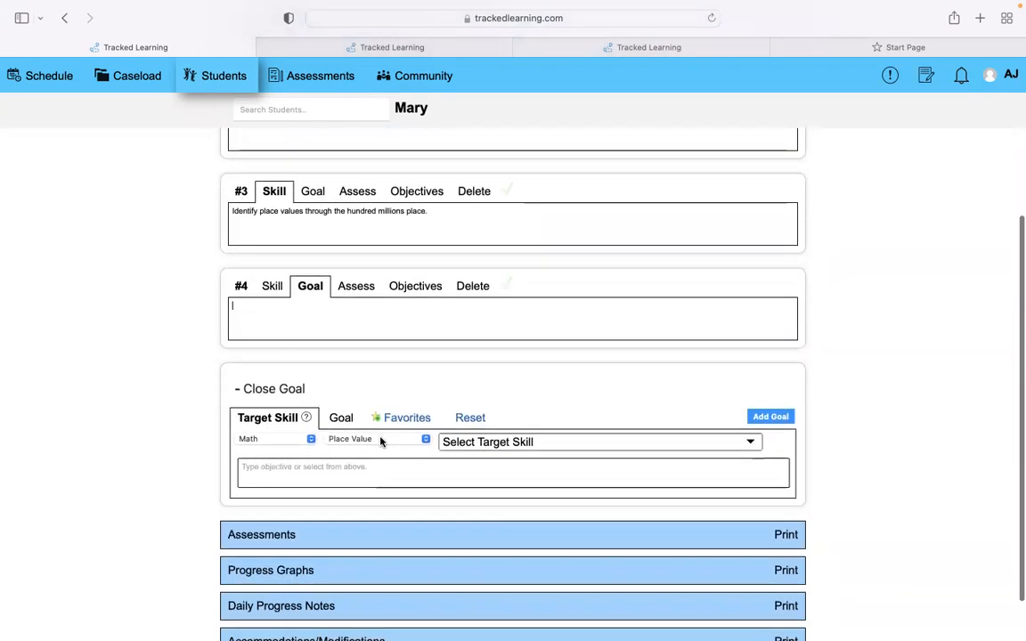
mouse_move(306, 418)
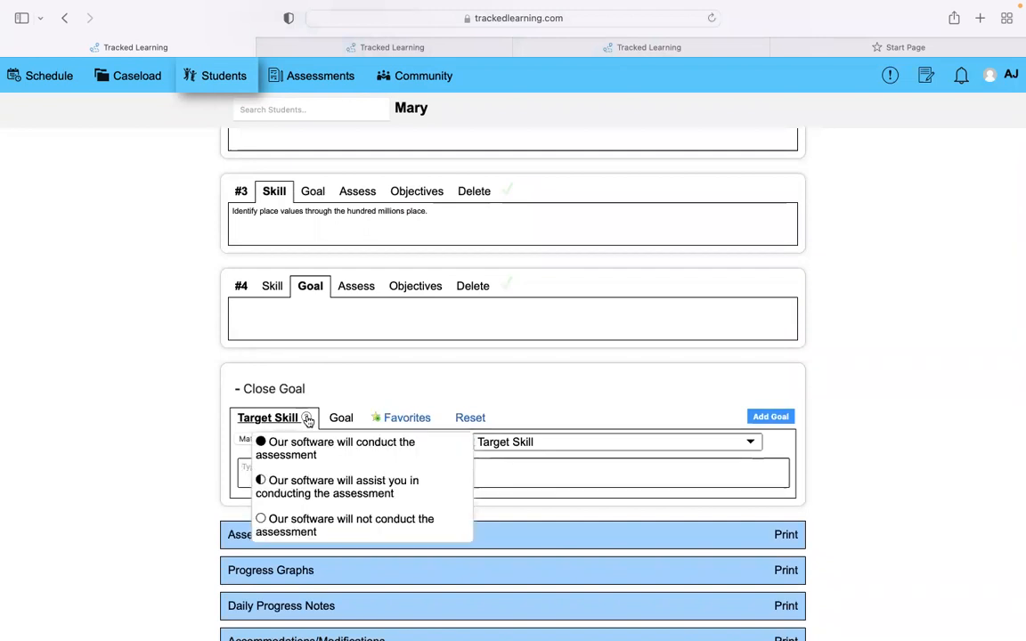
scroll(307, 418, down, 1)
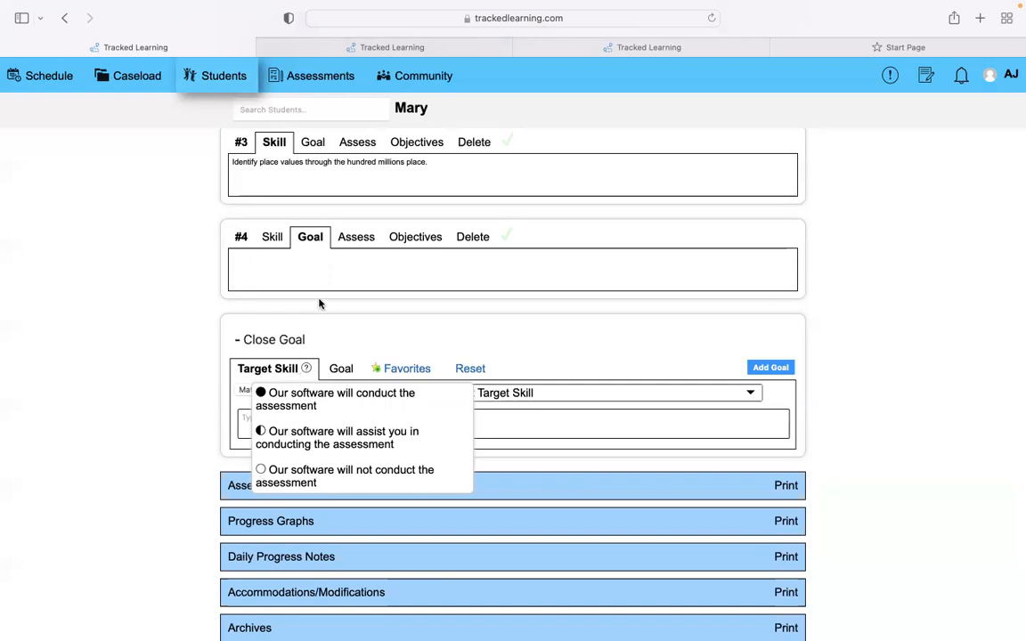
click(258, 303)
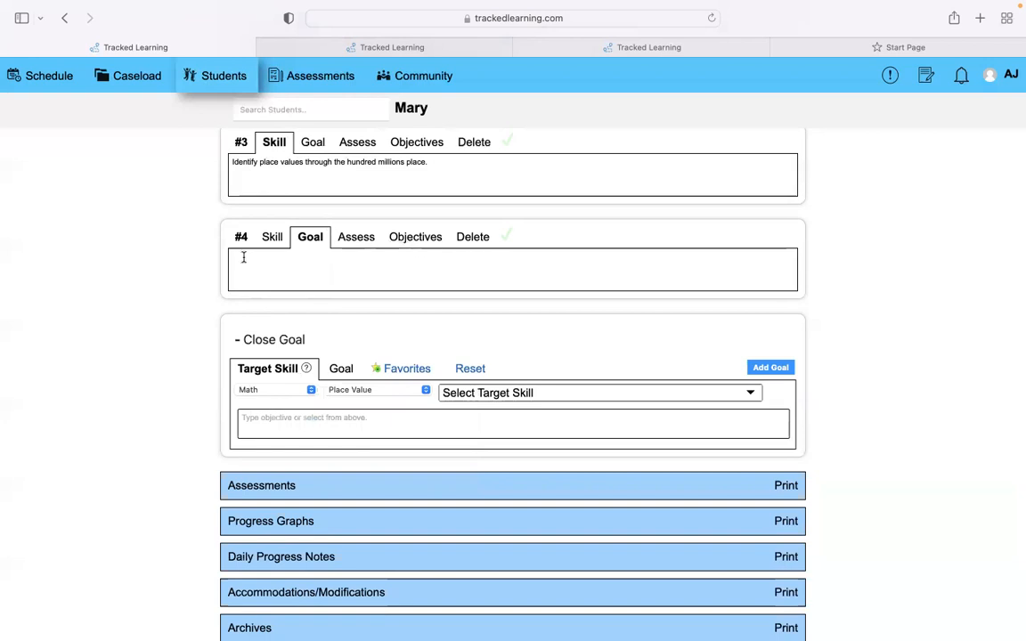
Step: Examine the target skills and their assessment symbols for Math Place Value and for Reading Letters
scroll(267, 311, up, 3)
click(467, 520)
scroll(499, 561, down, 5)
click(258, 516)
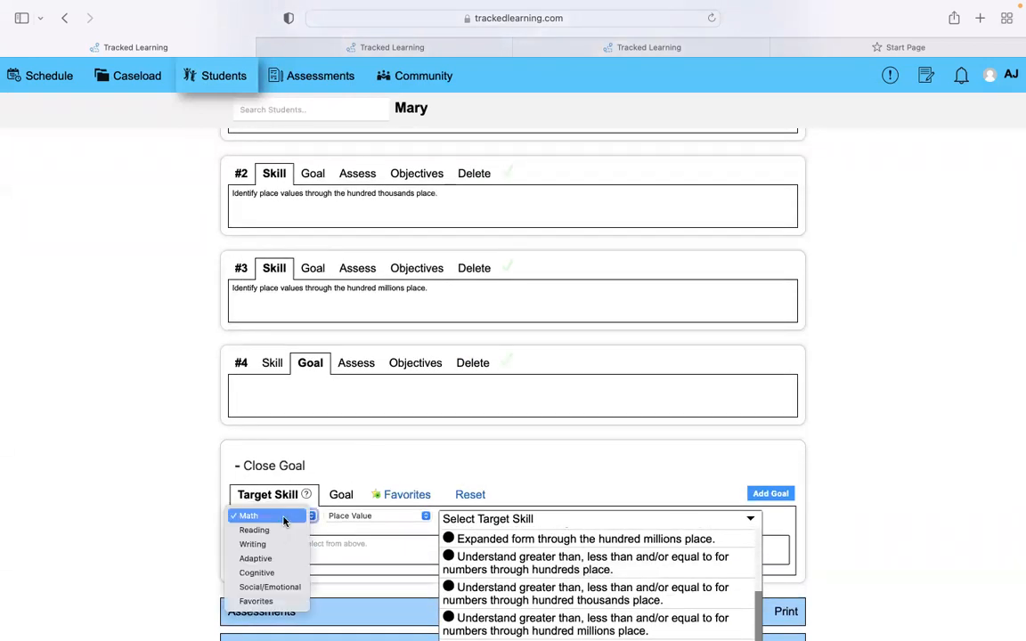
click(251, 529)
click(374, 516)
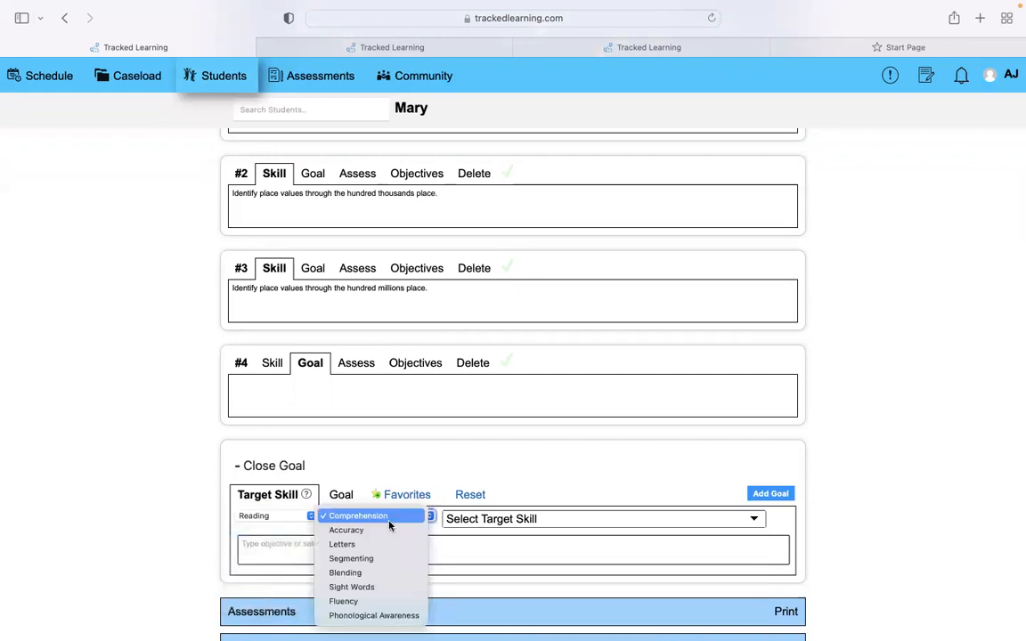
click(397, 545)
click(512, 518)
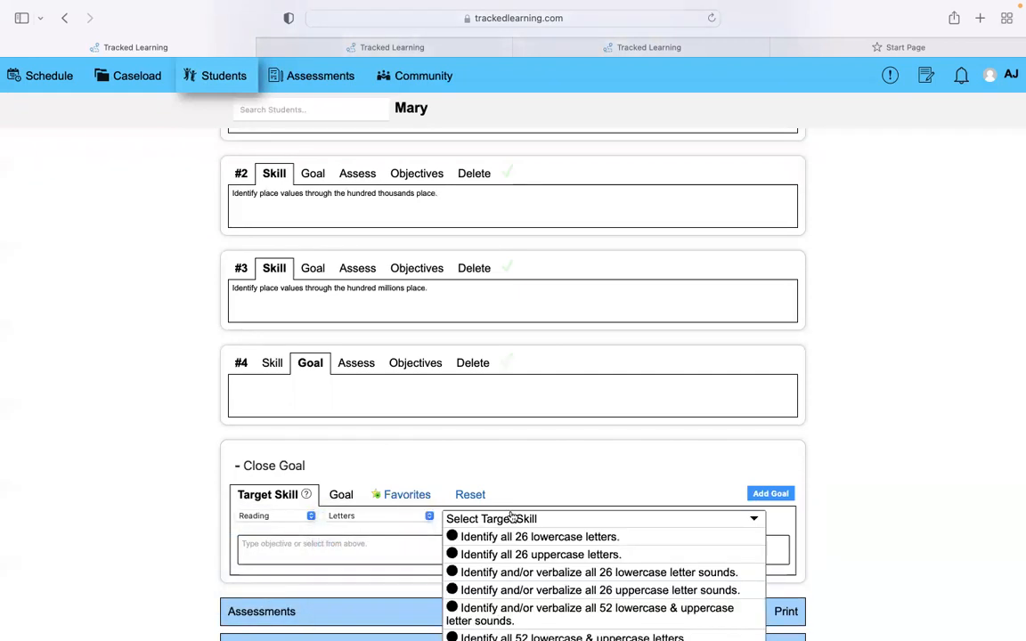
scroll(512, 499, down, 3)
Step: Examine the target skills and their assessment symbols for Reading Accuracy and Reading Comprehension
click(387, 384)
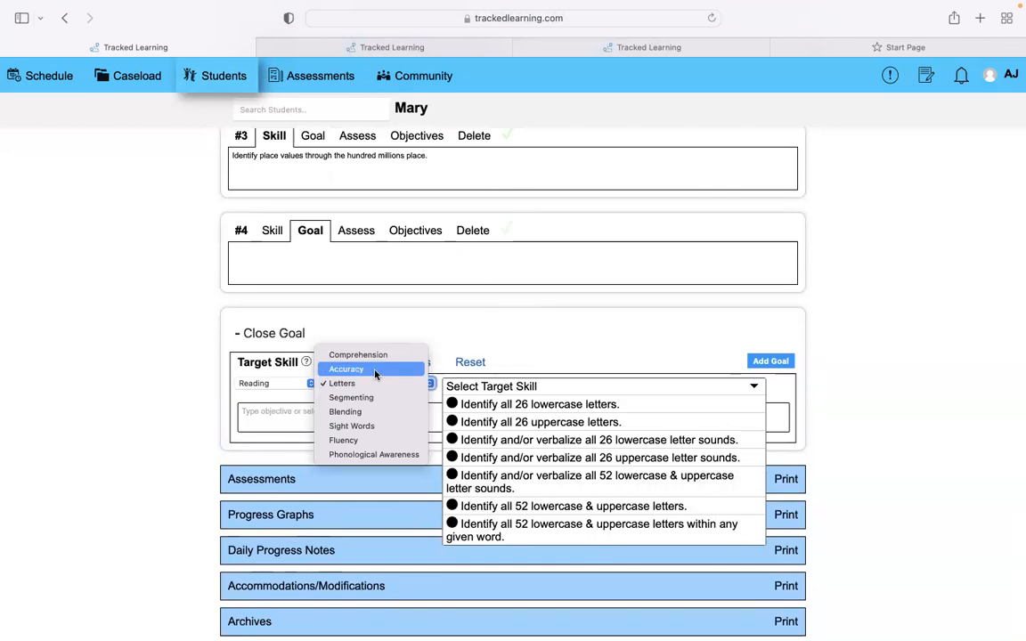
click(406, 369)
click(485, 389)
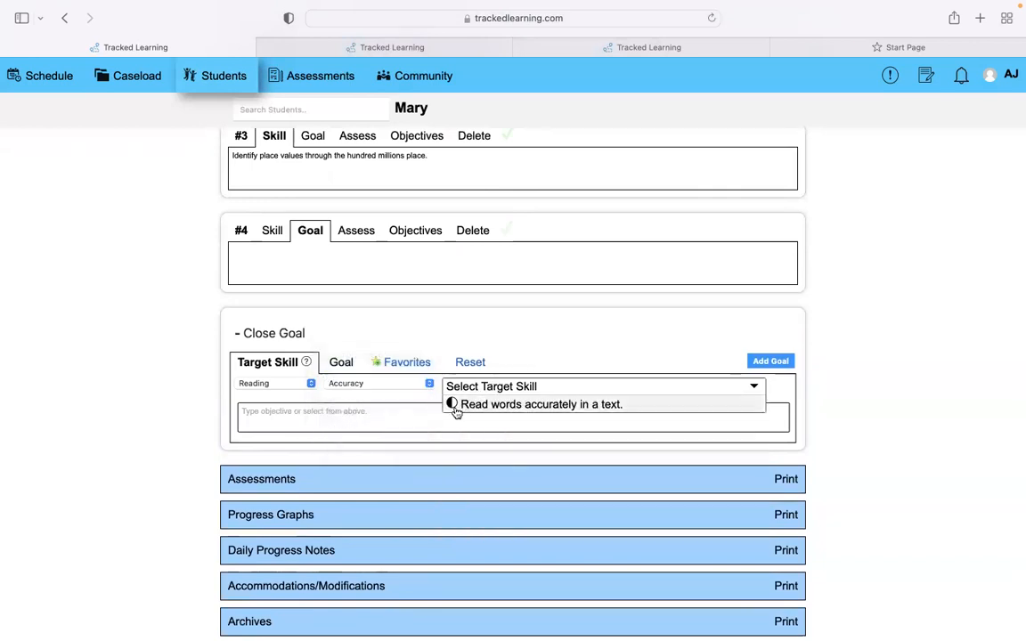
click(366, 383)
click(372, 370)
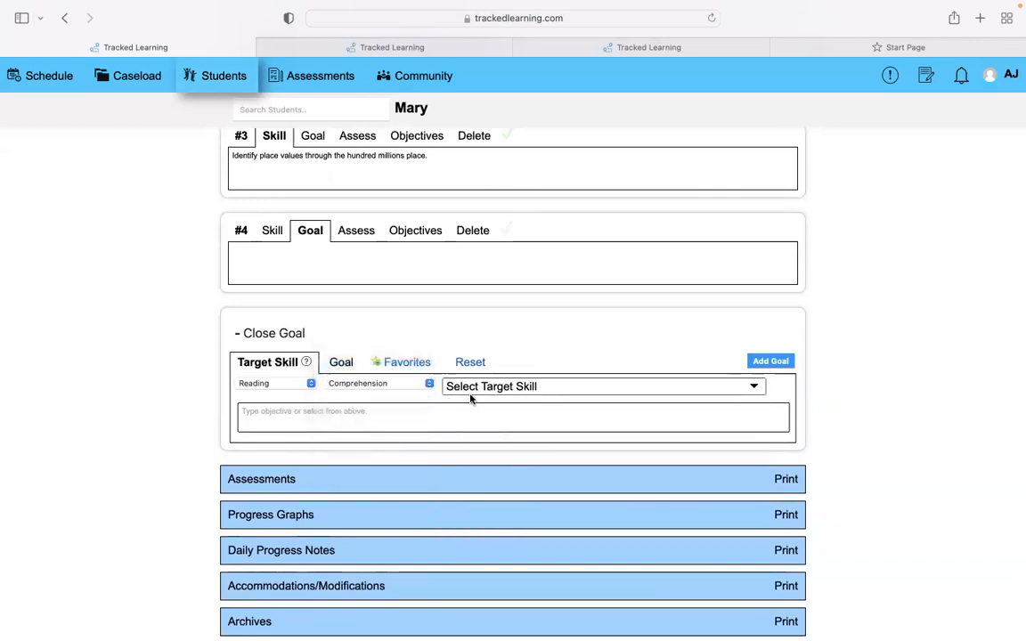
click(481, 386)
click(383, 384)
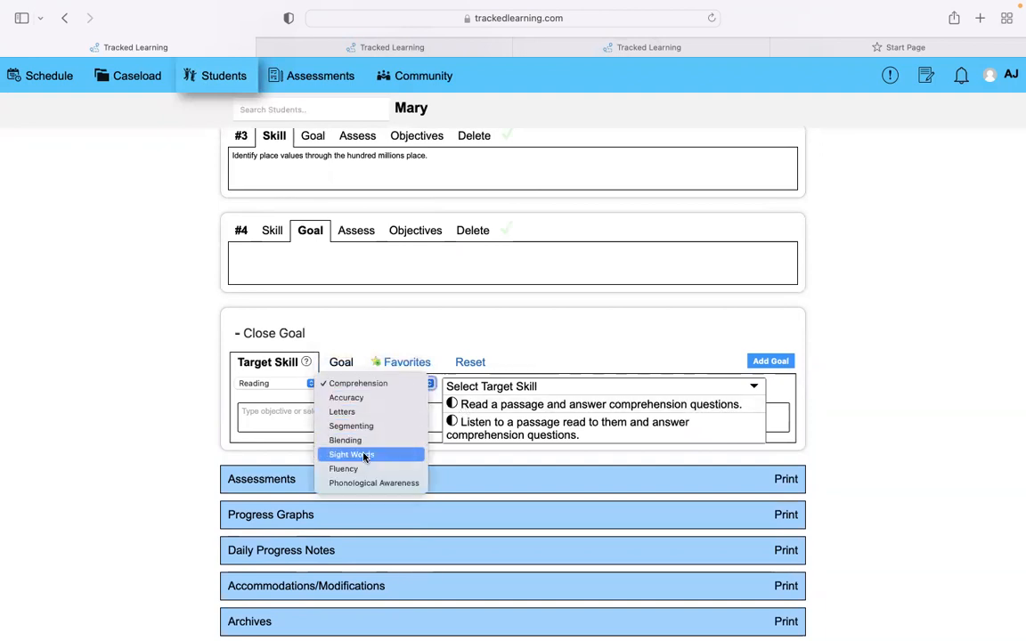
Step: Examine the target skills for Writing Letter Formation and close the new goal form
click(278, 385)
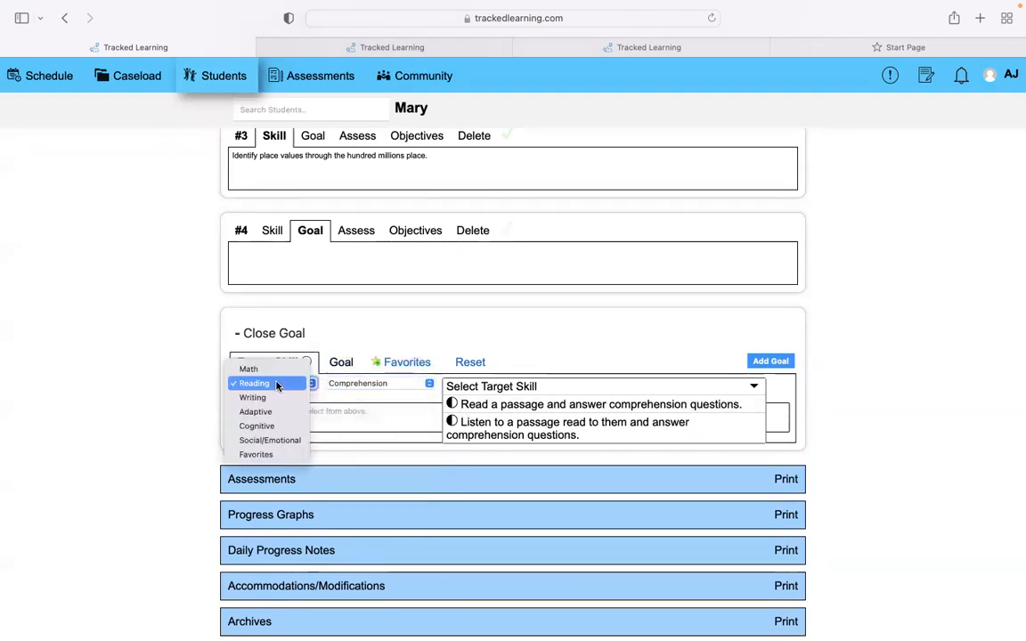
click(249, 397)
click(488, 387)
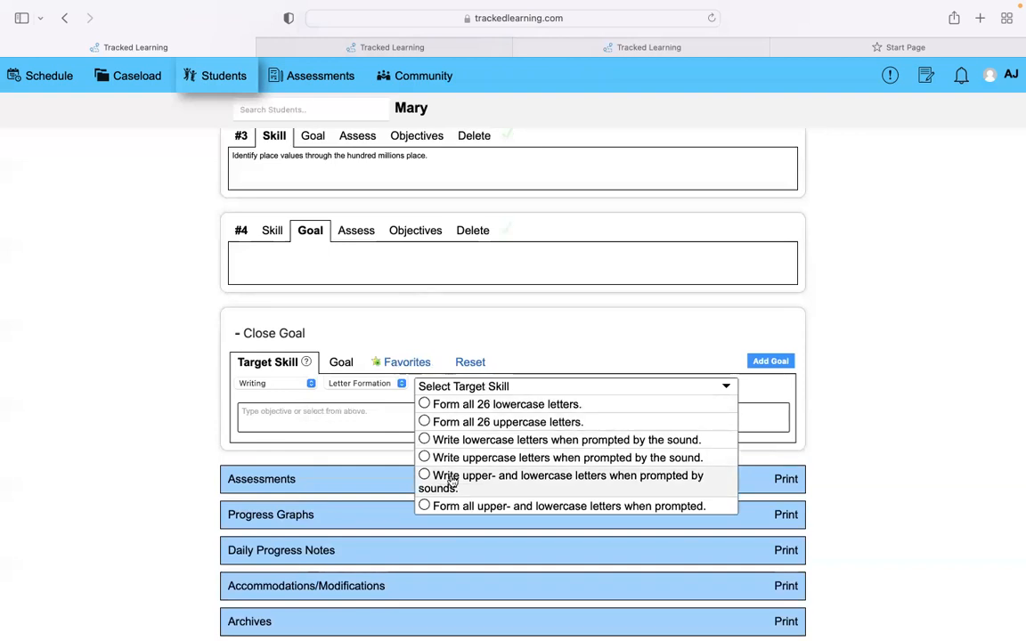
click(330, 329)
click(292, 332)
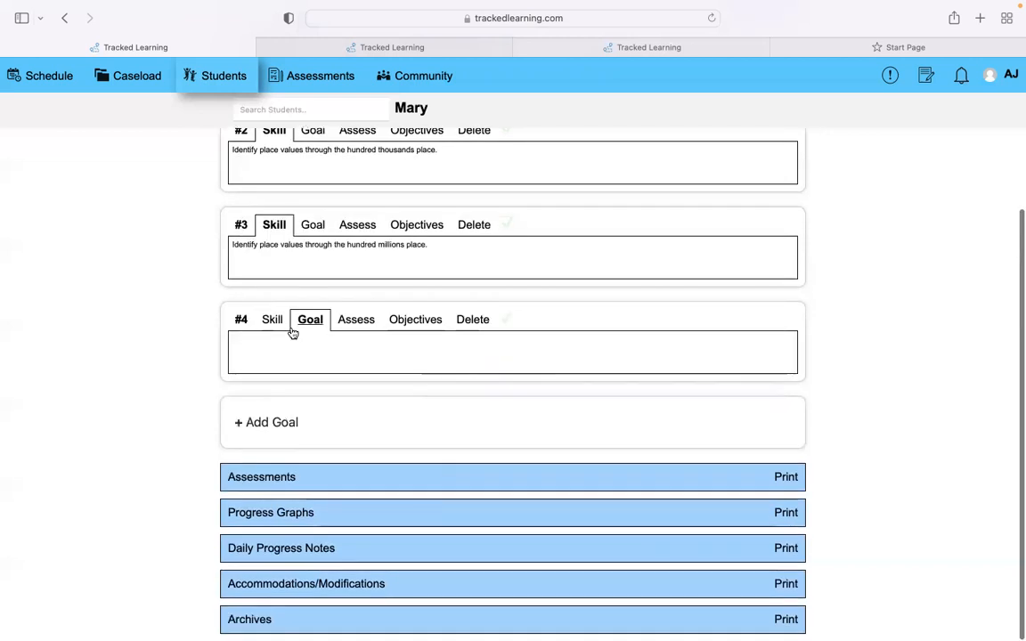
Step: Change the skill text of goal #1 to "Identify place values through the hundreds place value using charts."
scroll(292, 332, up, 5)
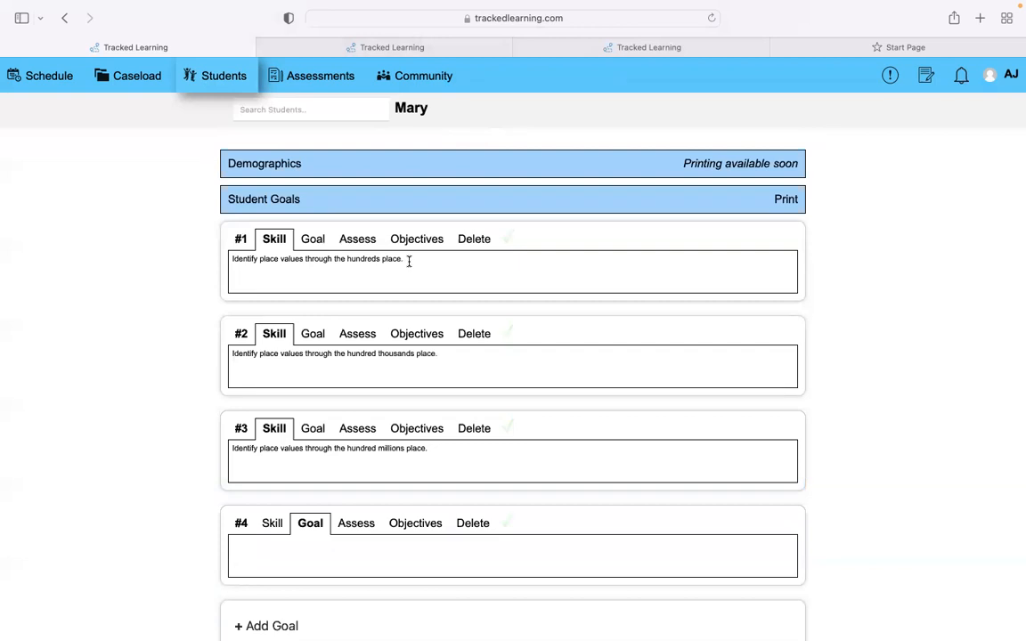
key(BackSpace)
key(BackSpace)
key(BackSpace)
key(BackSpace)
key(BackSpace)
key(BackSpace)
text(value.)
key(BackSpace)
key(BackSpace)
key(BackSpace)
key(BackSpace)
key(BackSpace)
key(BackSpace)
text(place value using charts)
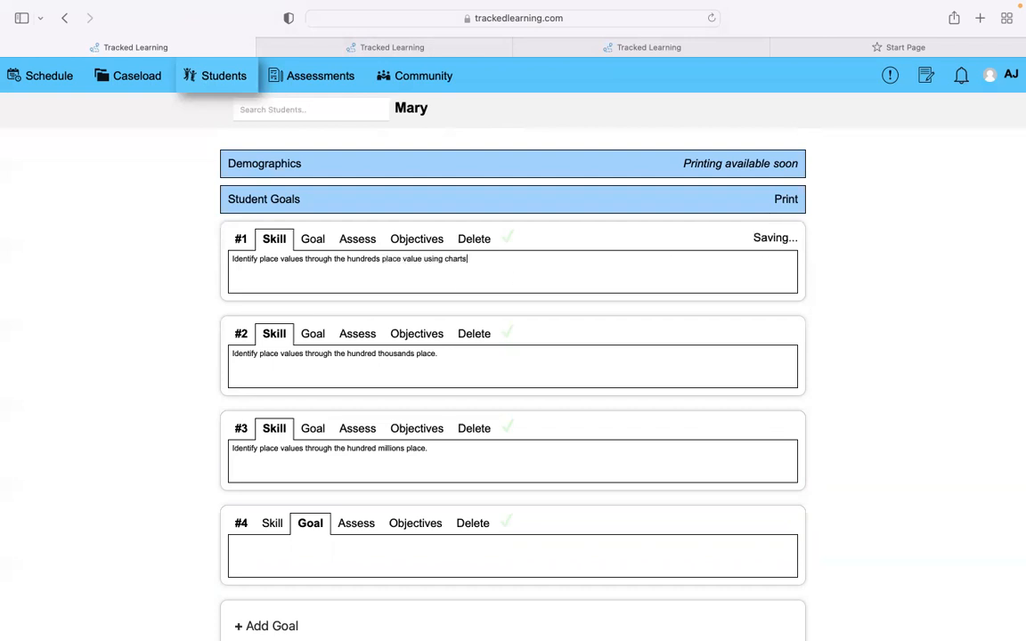
text(.)
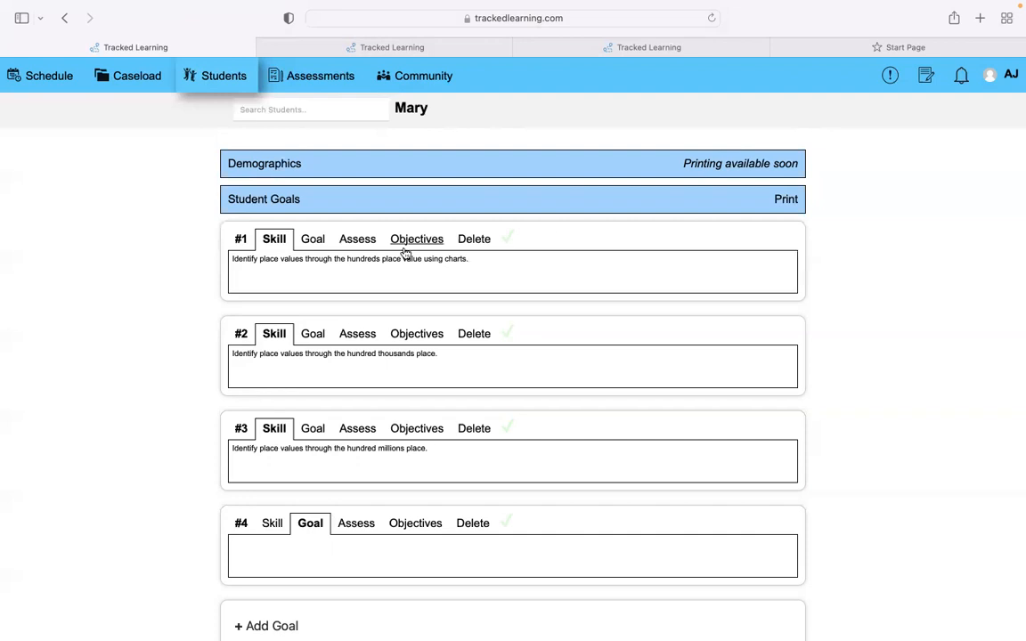
click(481, 261)
Step: Replace the DATE placeholder in the goal text of goal #1 with 7/8/2022
click(310, 240)
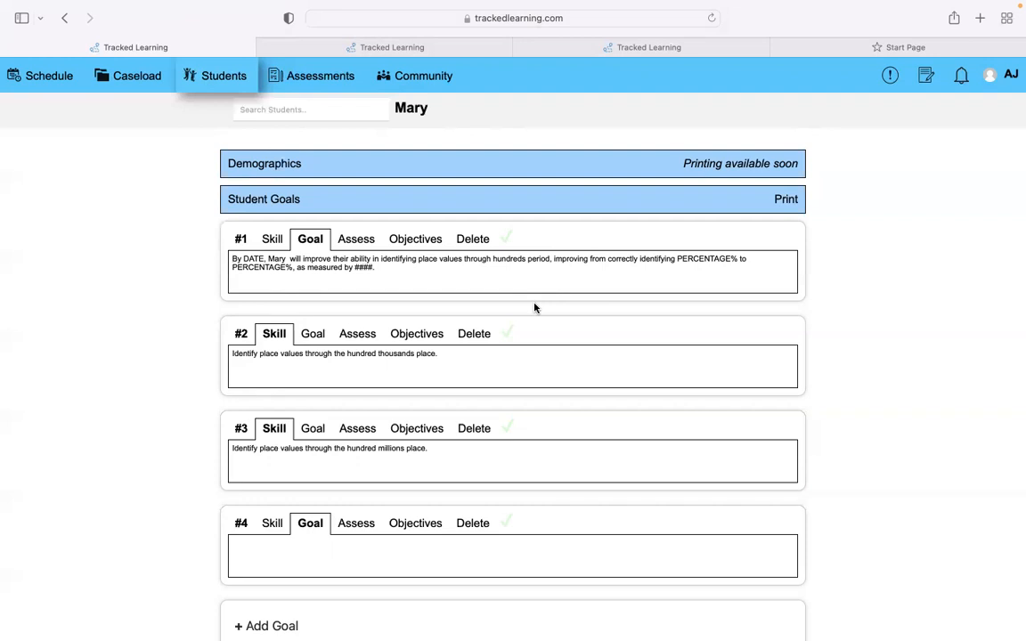
double_click(253, 259)
text(7/8/20)
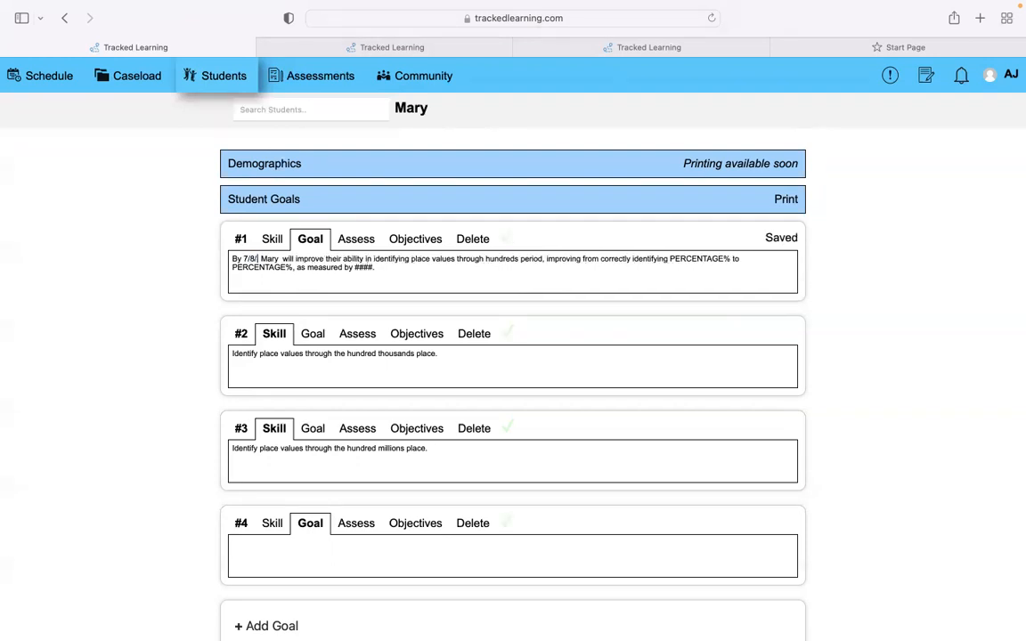
text(22)
Step: Complete goal #1's text with 62% to 90%, as measured by "classroom assessments and/or tracked learning."
double_click(715, 259)
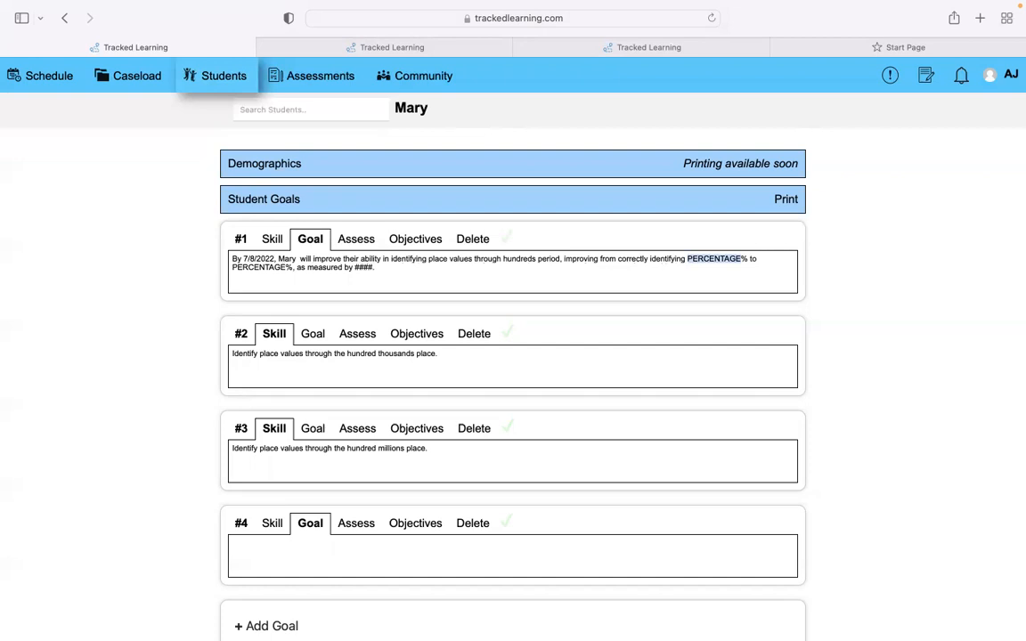
text(62)
double_click(722, 259)
text(90%, as measured by )
text(classroom a)
text(ssessments )
text(an)
text(d/or tracked )
text(learning.)
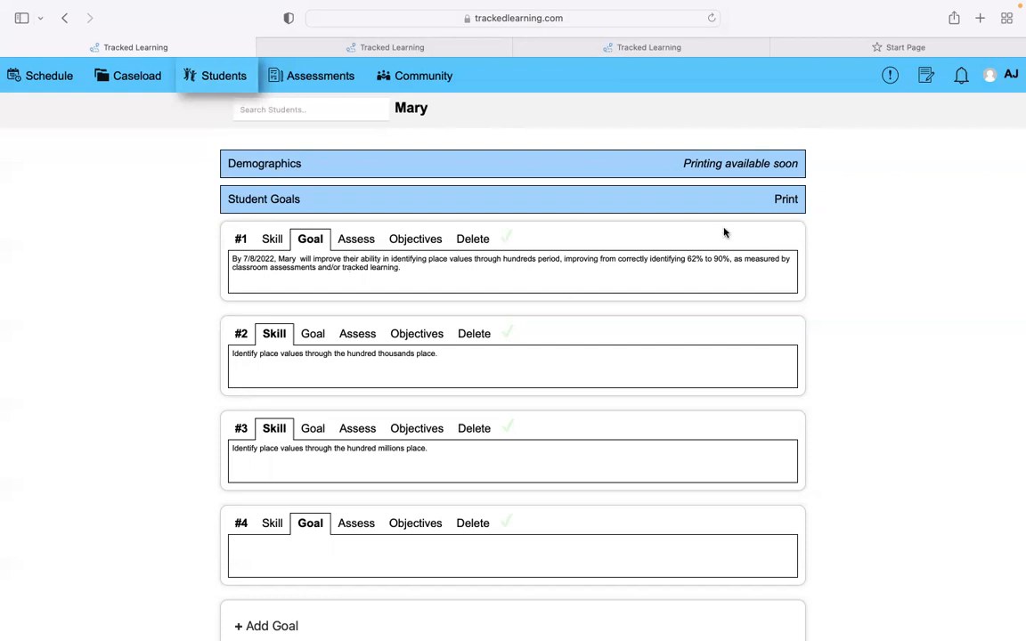
Step: Try 12 and 1234 as goal #1's number of questions per assessment, and set it back to 5
click(354, 238)
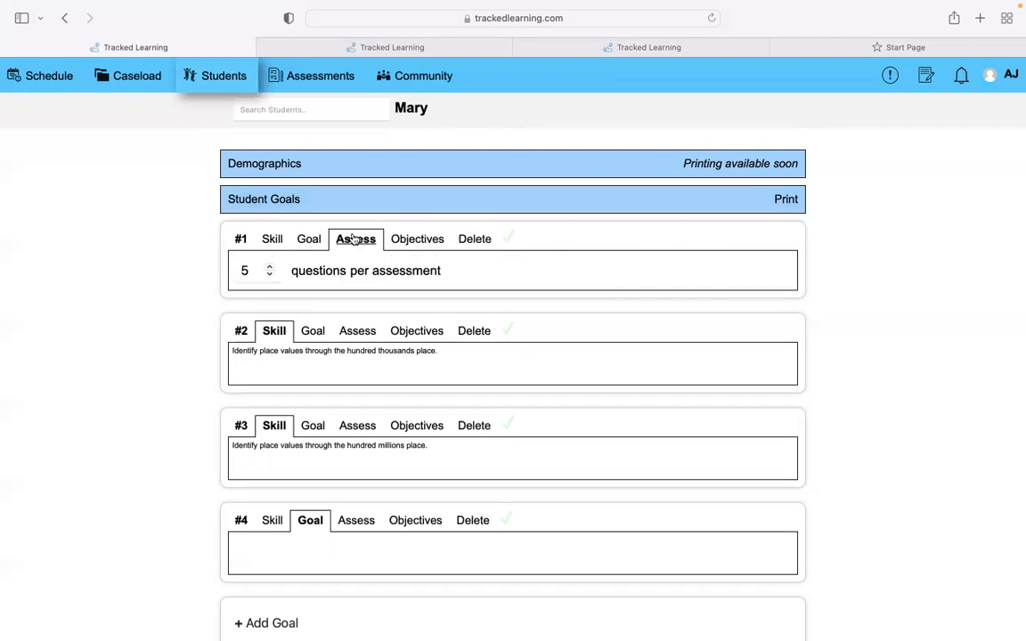
click(276, 242)
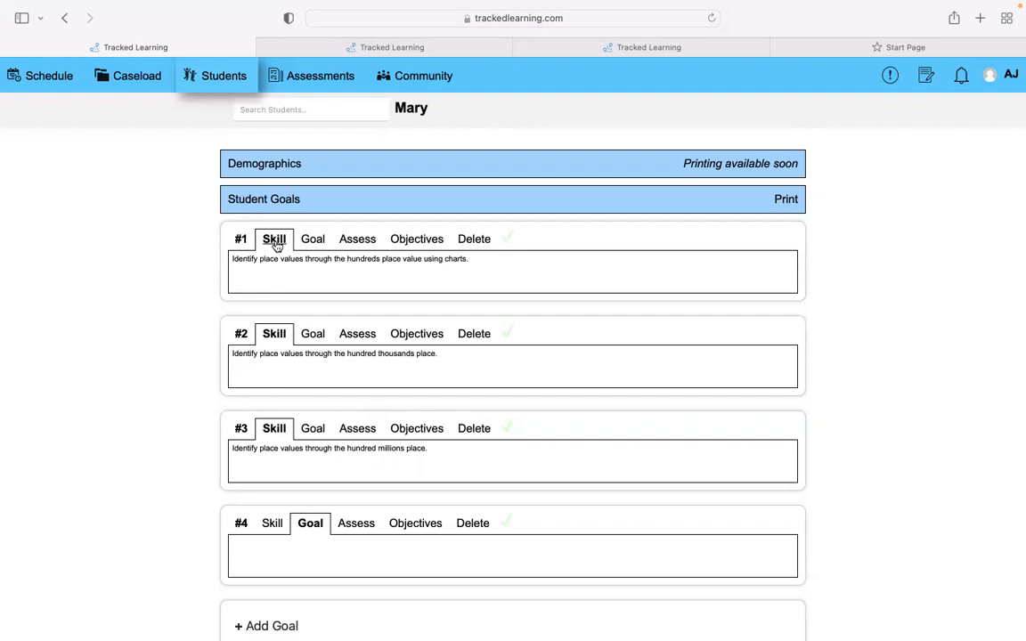
click(354, 239)
click(269, 273)
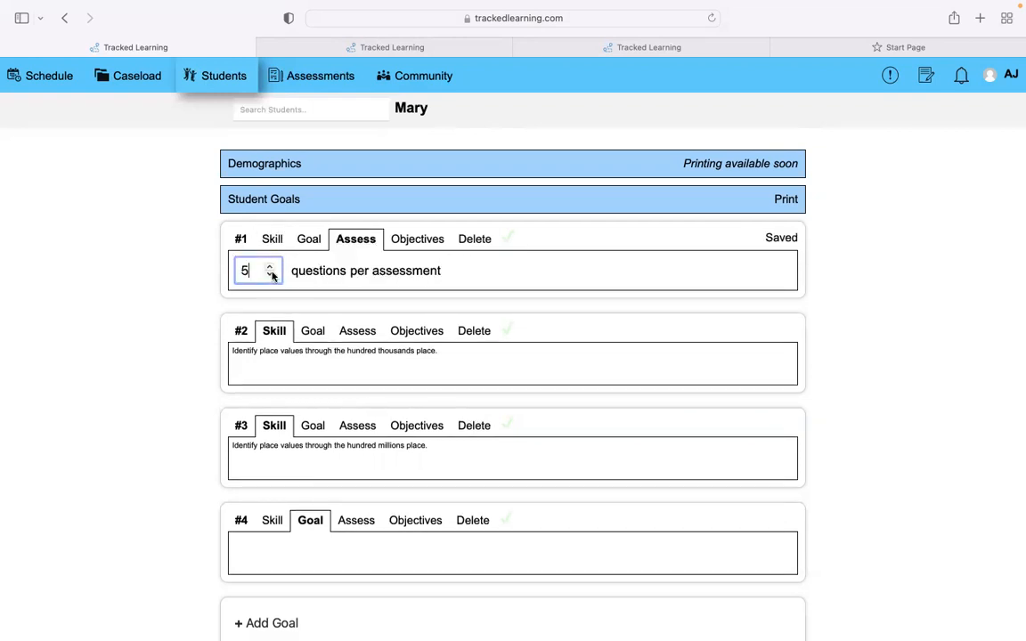
key(BackSpace)
text(12)
key(BackSpace)
key(BackSpace)
text(1234)
key(BackSpace)
key(BackSpace)
key(BackSpace)
key(BackSpace)
text(5)
Step: Add two more blank objectives to goal #1
click(417, 239)
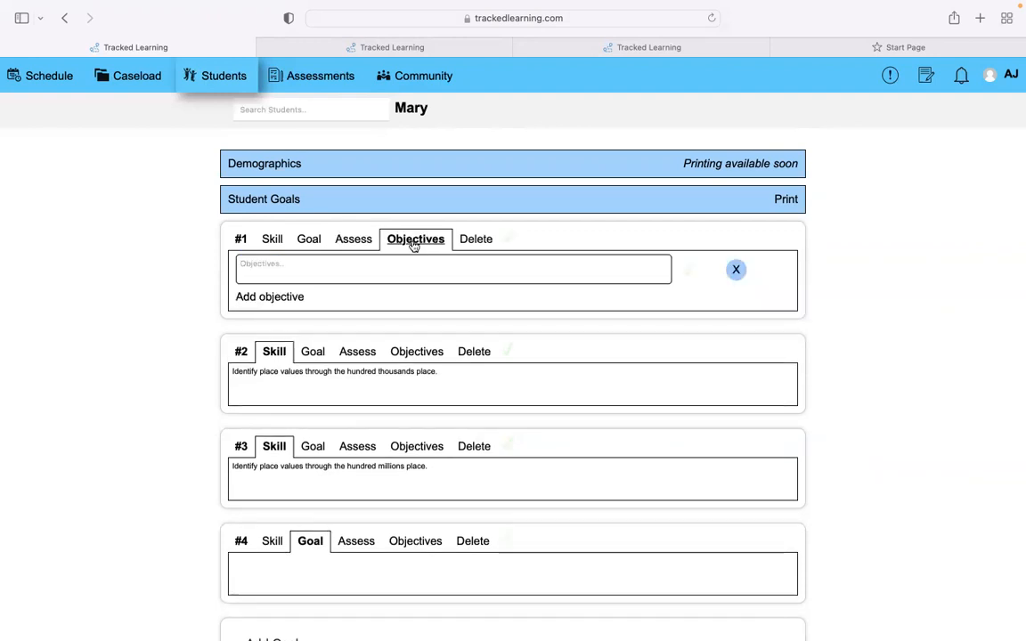
click(270, 297)
click(271, 339)
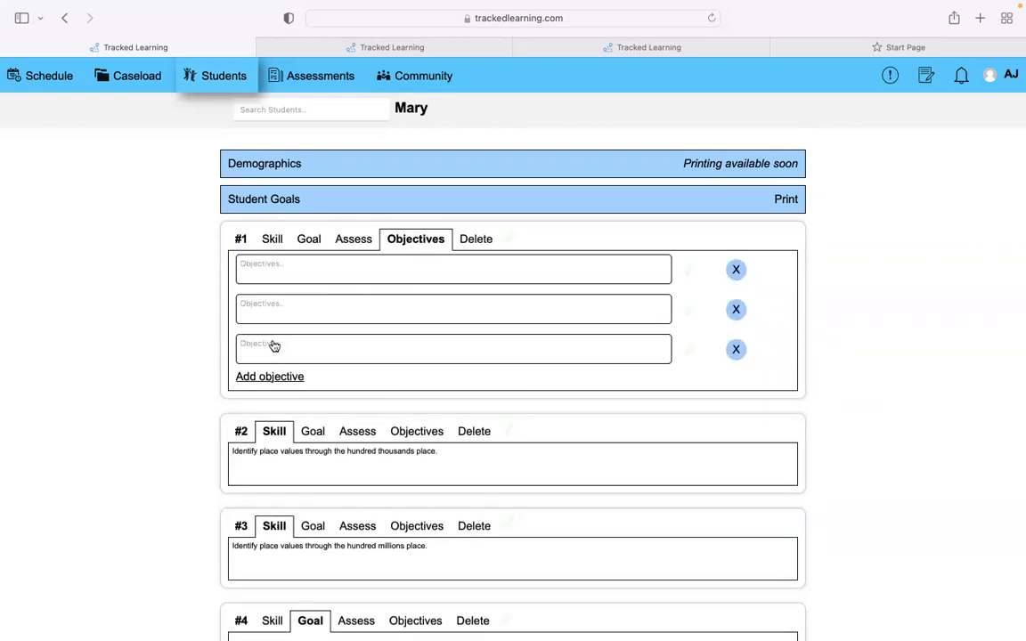
click(695, 277)
Step: Delete goal #1 from the student's goals
click(471, 241)
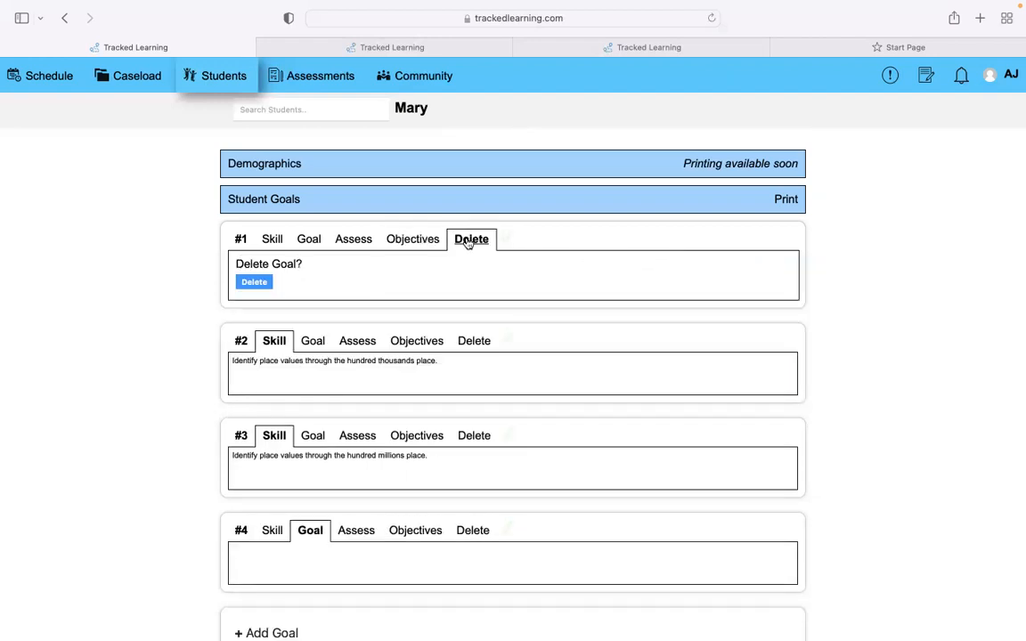
click(253, 287)
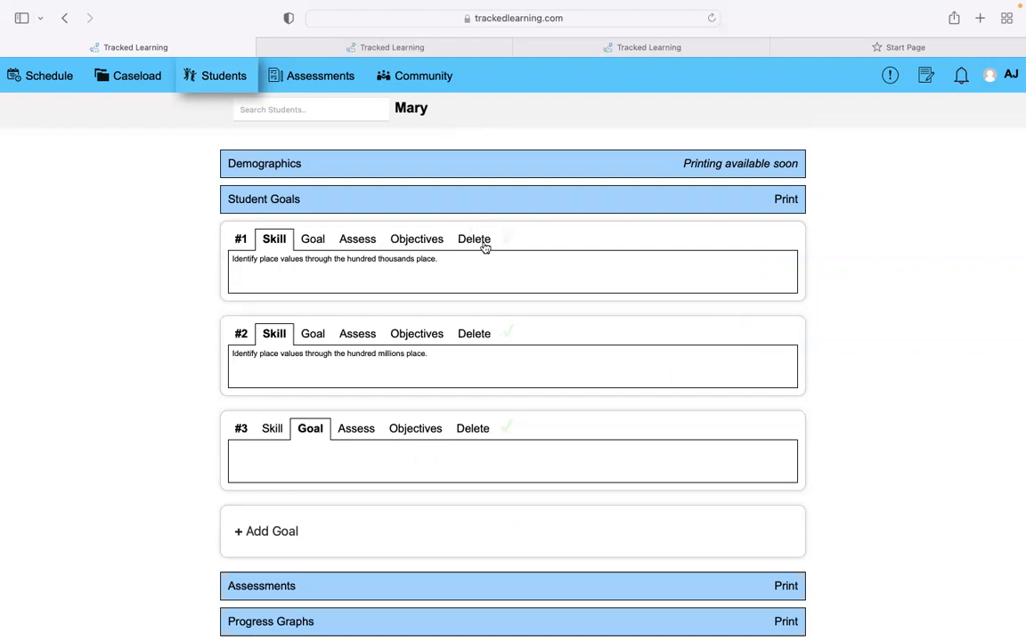
Step: Search for another student by first name, open the record and show its student goals
click(242, 109)
text(ali)
click(246, 140)
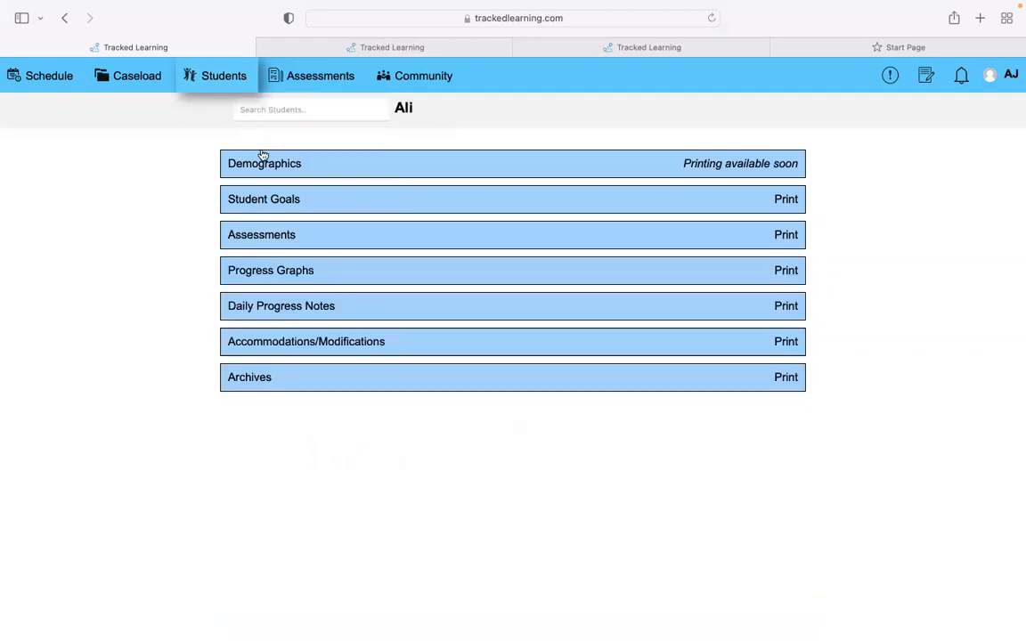
click(318, 204)
scroll(351, 392, down, 10)
scroll(350, 389, up, 9)
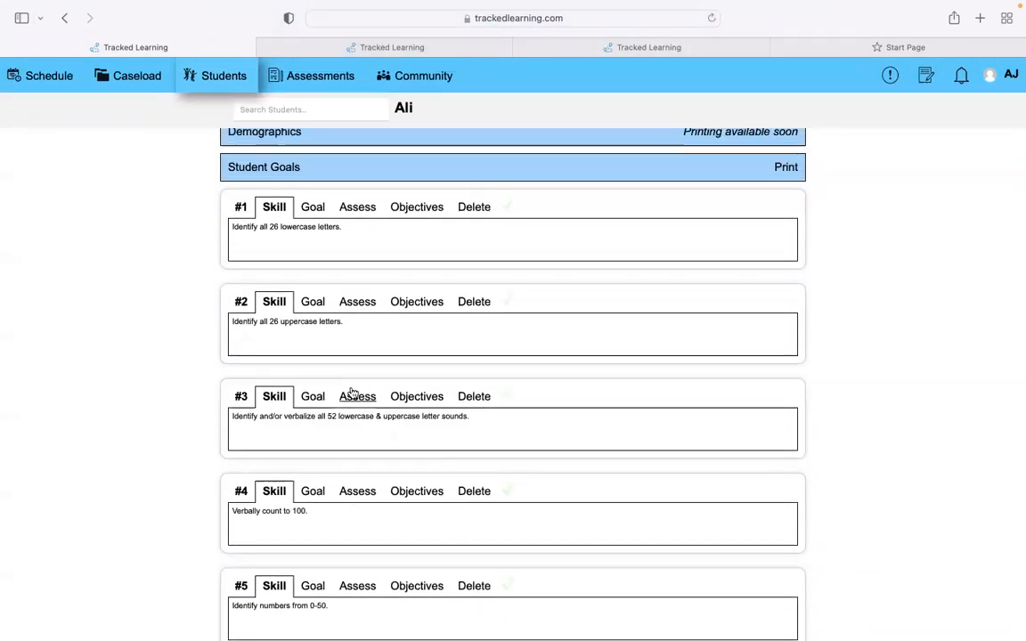
Step: Check off goals #1, #3 and #4 in the student's goal list
click(507, 207)
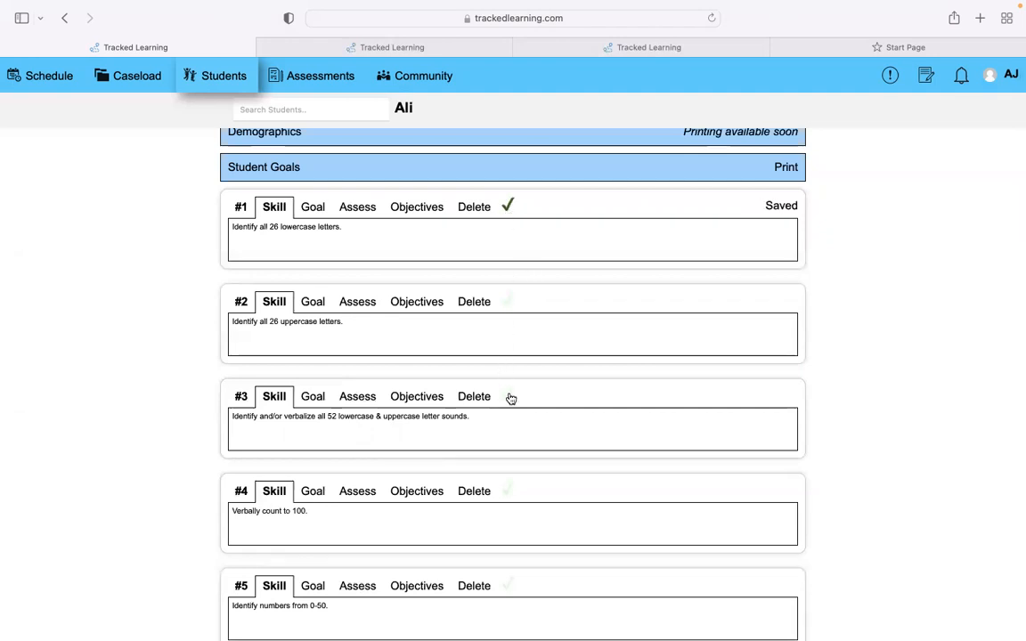
click(507, 396)
click(507, 491)
scroll(509, 495, down, 3)
scroll(509, 495, up, 3)
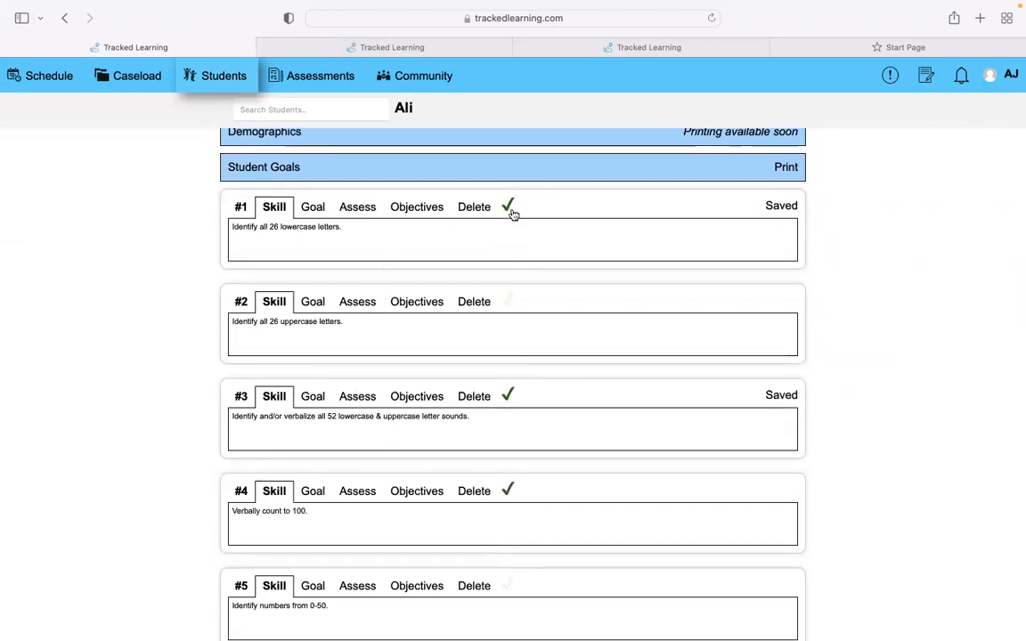
Step: Remove the check marks from goals #1, #3 and #4, and collapse and reopen the student's goals
scroll(513, 215, down, 2)
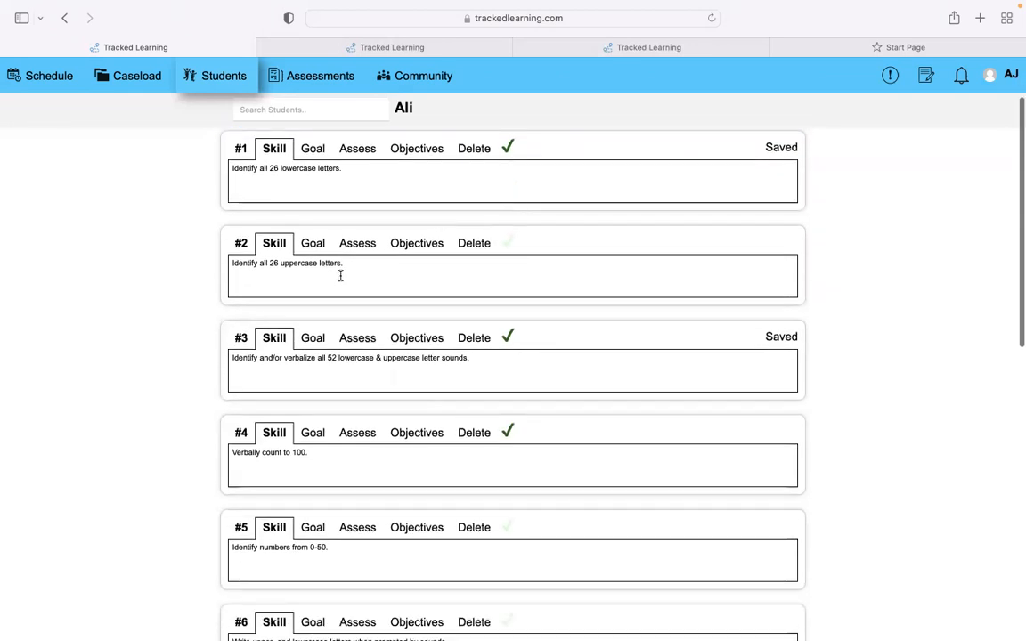
scroll(339, 277, down, 8)
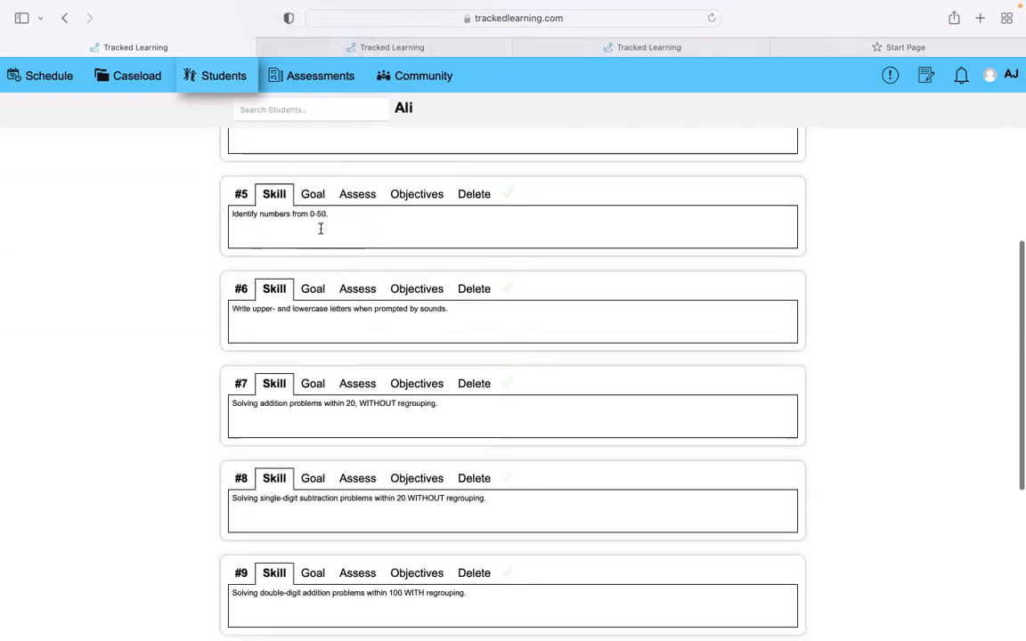
scroll(321, 229, up, 6)
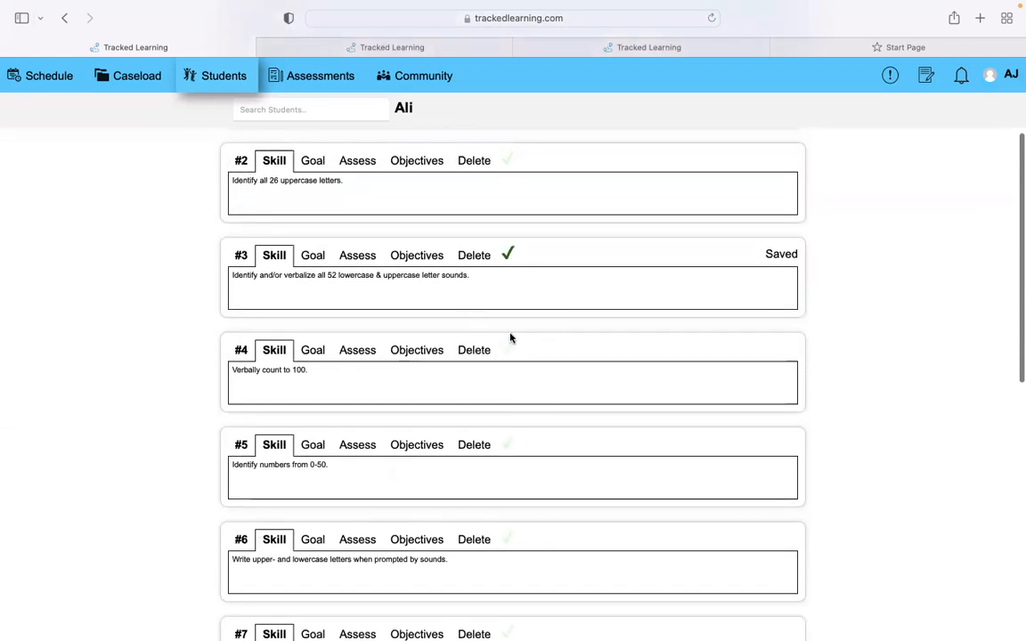
scroll(509, 258, up, 4)
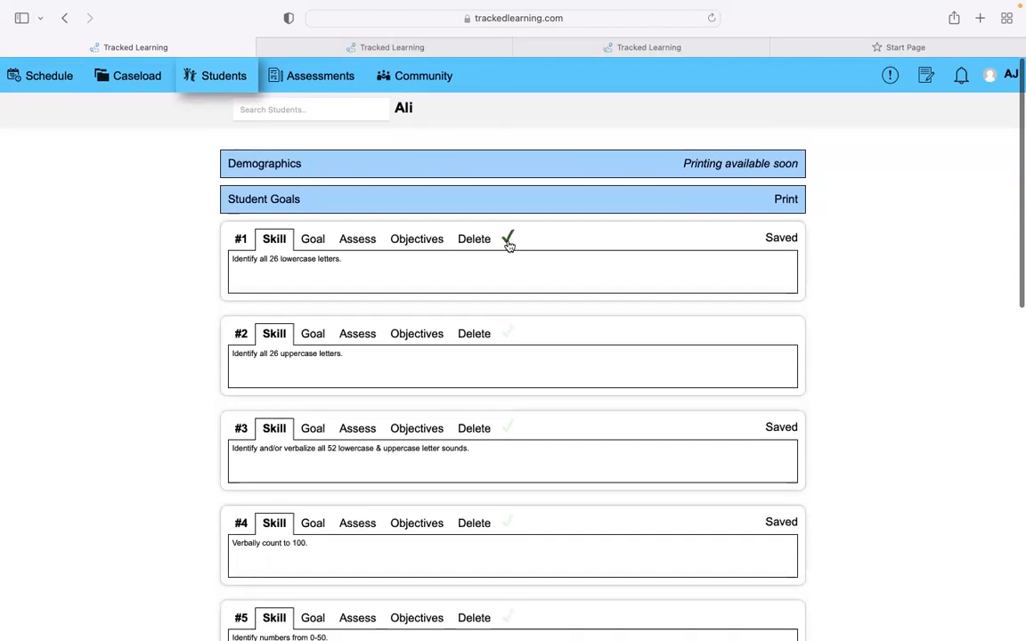
click(546, 209)
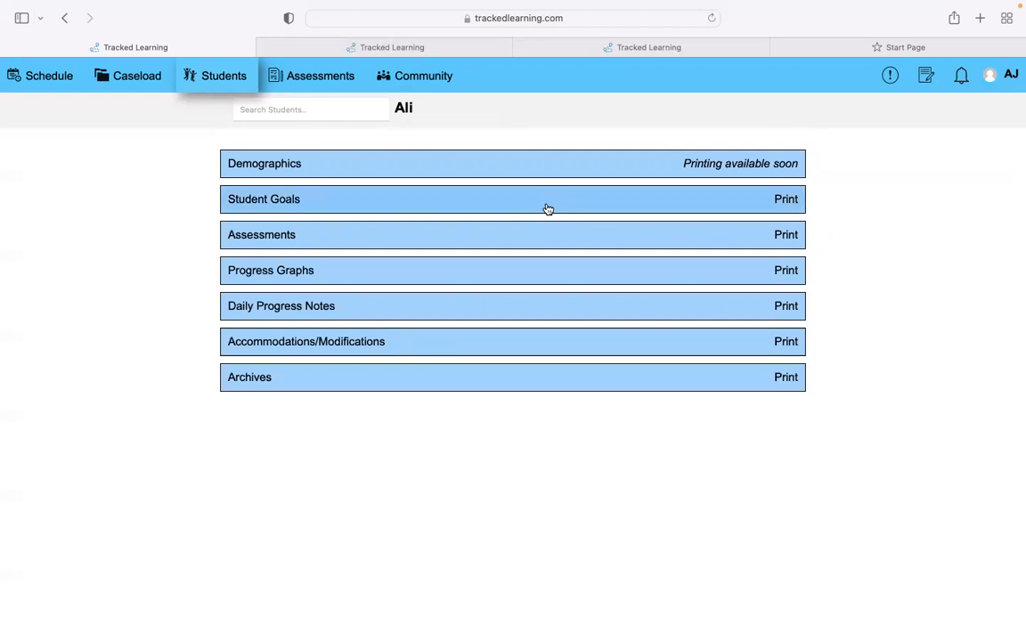
click(548, 210)
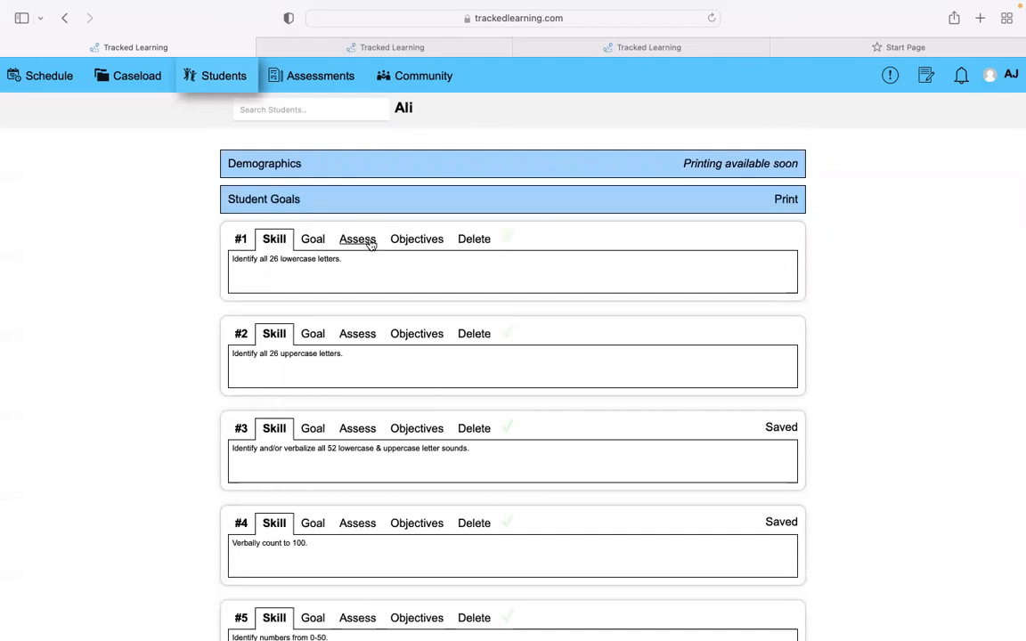
Step: Start a new goal and view the dialog for adding a target skill and goal to Favorites
scroll(365, 240, down, 10)
click(264, 422)
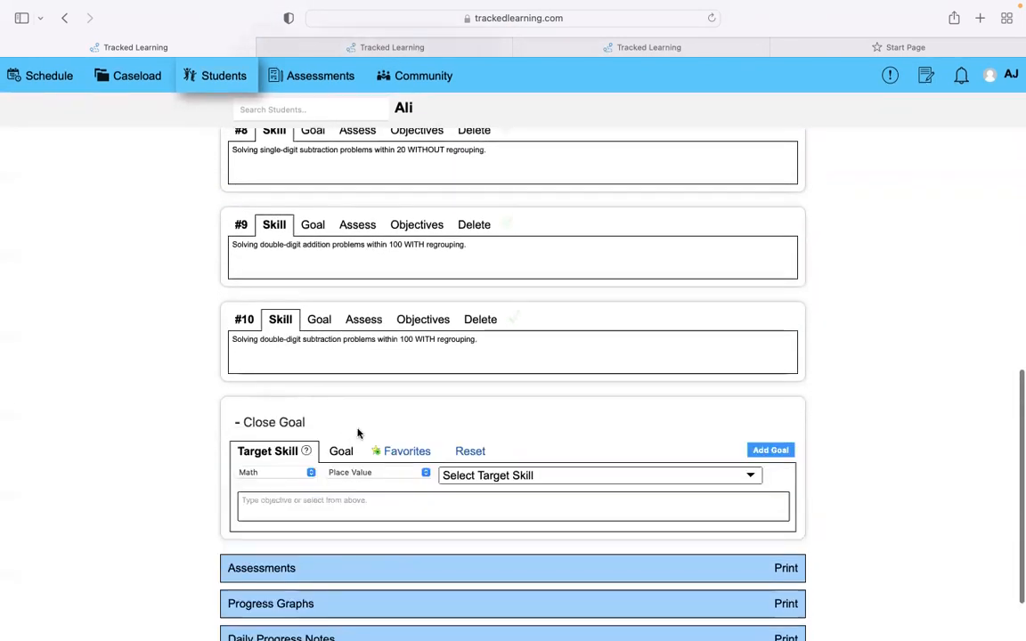
click(404, 451)
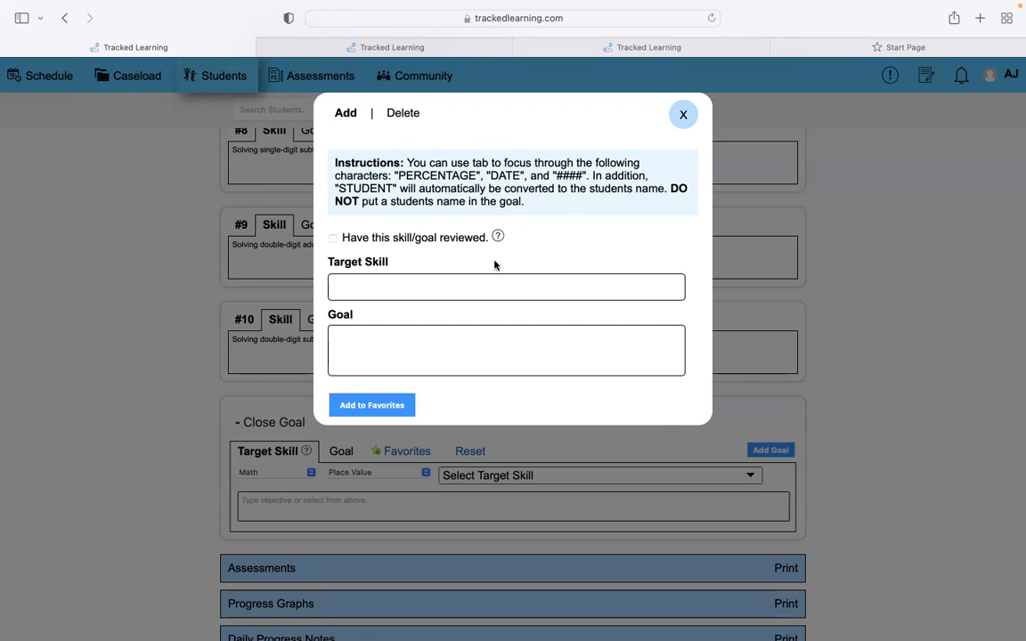
click(683, 114)
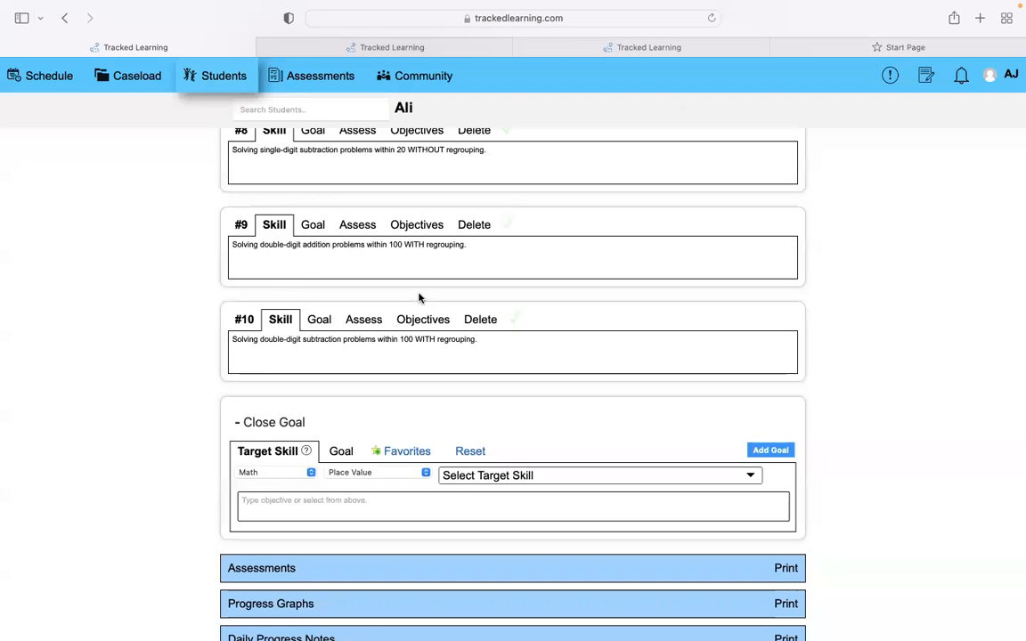